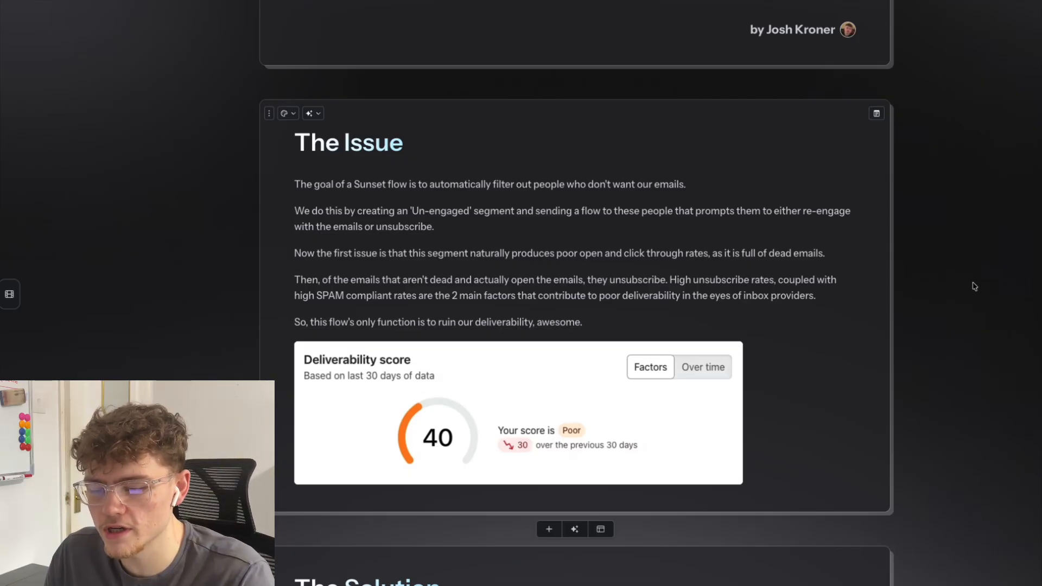
# Read the strategy document from The Issue and The Solution through the flow setup and sunset segment setup
pyautogui.scroll(-8, 975, 286)
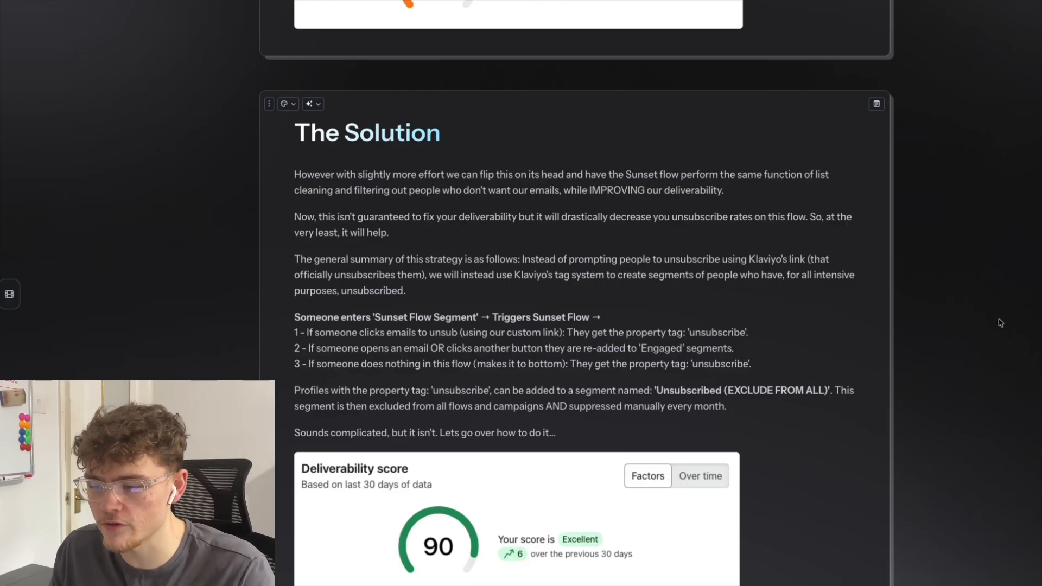
pyautogui.scroll(-1, 1000, 324)
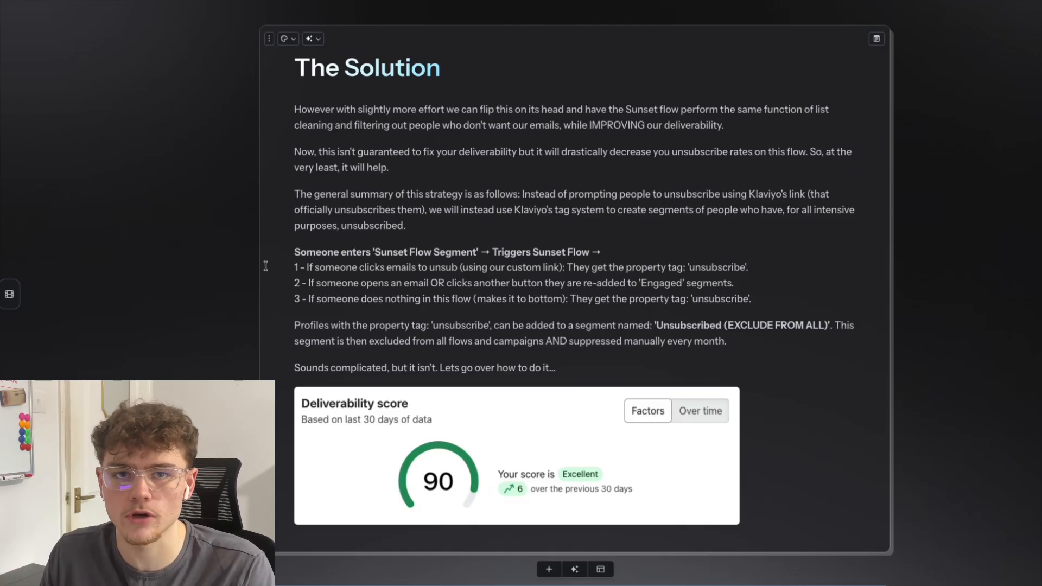
pyautogui.scroll(-10, 135, 226)
pyautogui.scroll(-15, 110, 271)
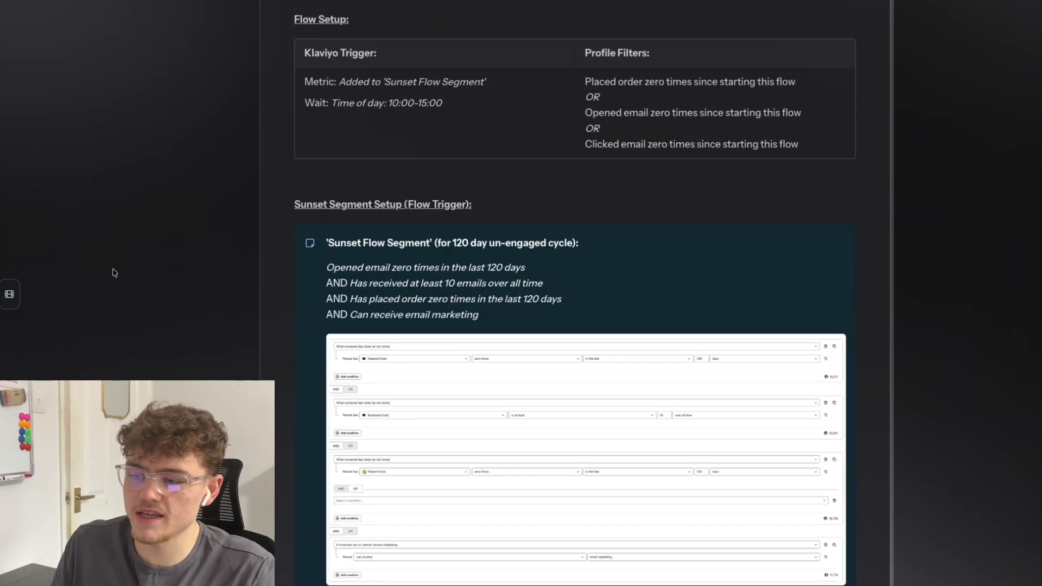
pyautogui.scroll(15, 163, 320)
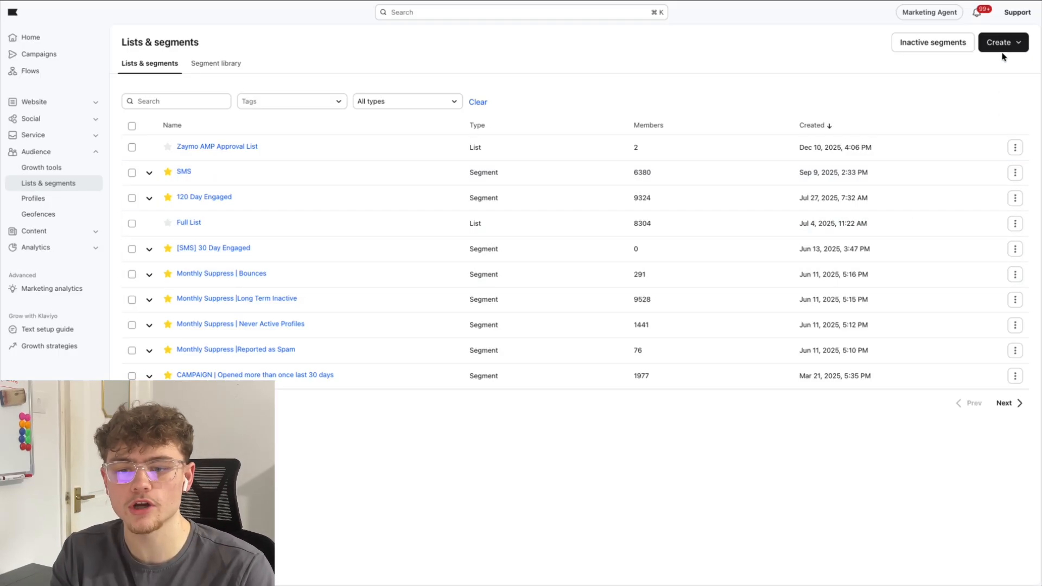
# In Klaviyo, start a segment named "Sunset Flow Segment Trigger TEST" with the condition can receive email marketing because person Subscribed
pyautogui.click(1002, 43)
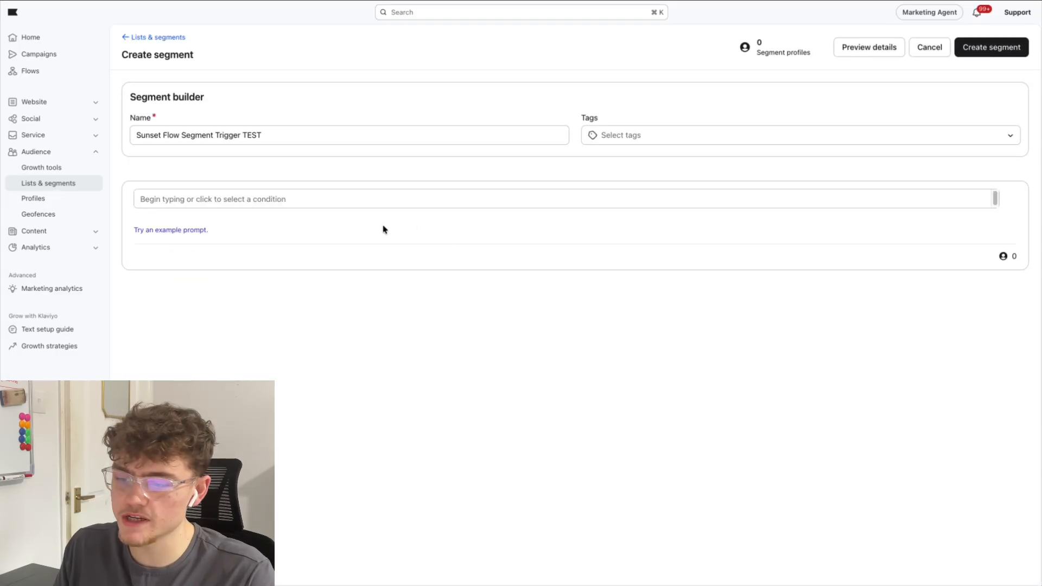
pyautogui.click(391, 202)
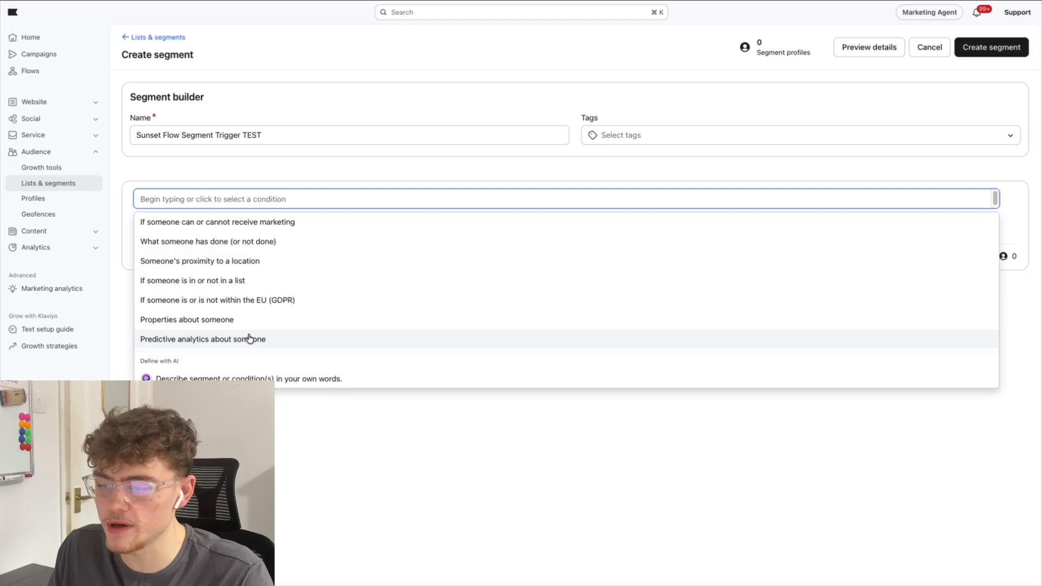
pyautogui.click(285, 222)
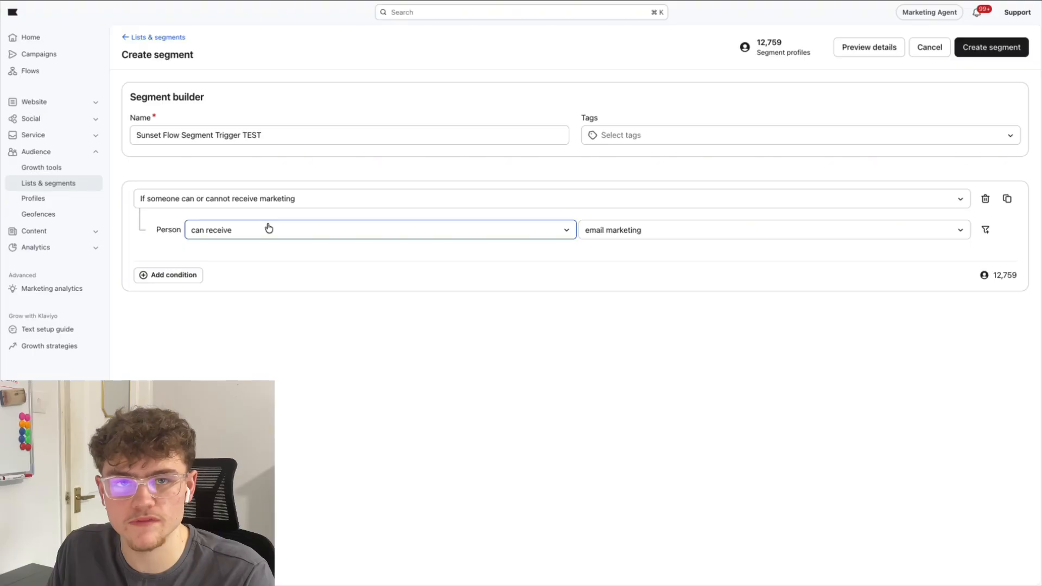
pyautogui.click(986, 230)
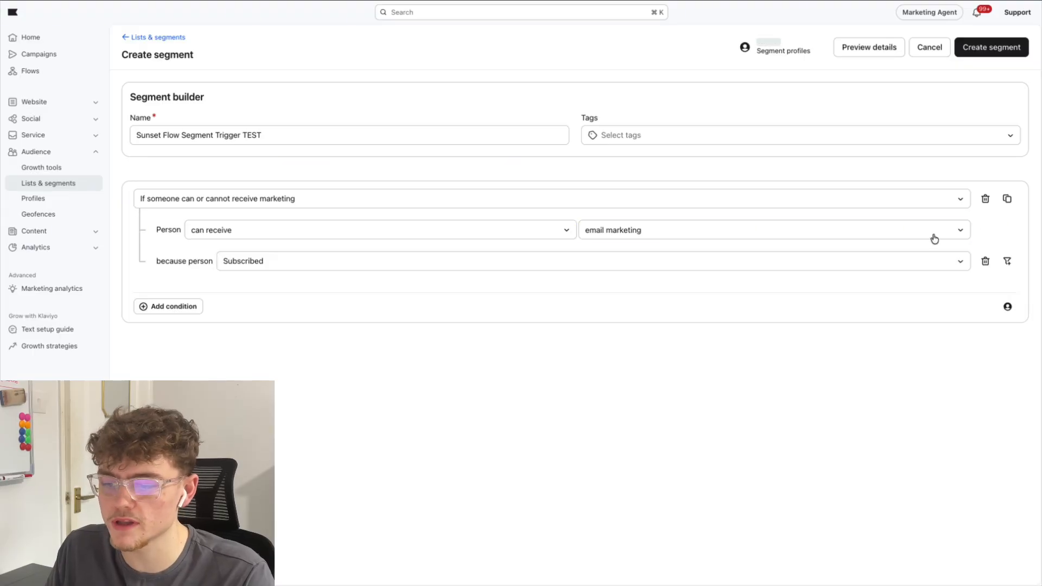
# Add an AND condition for people who have Opened Email zero times in the last 120 days
pyautogui.click(182, 306)
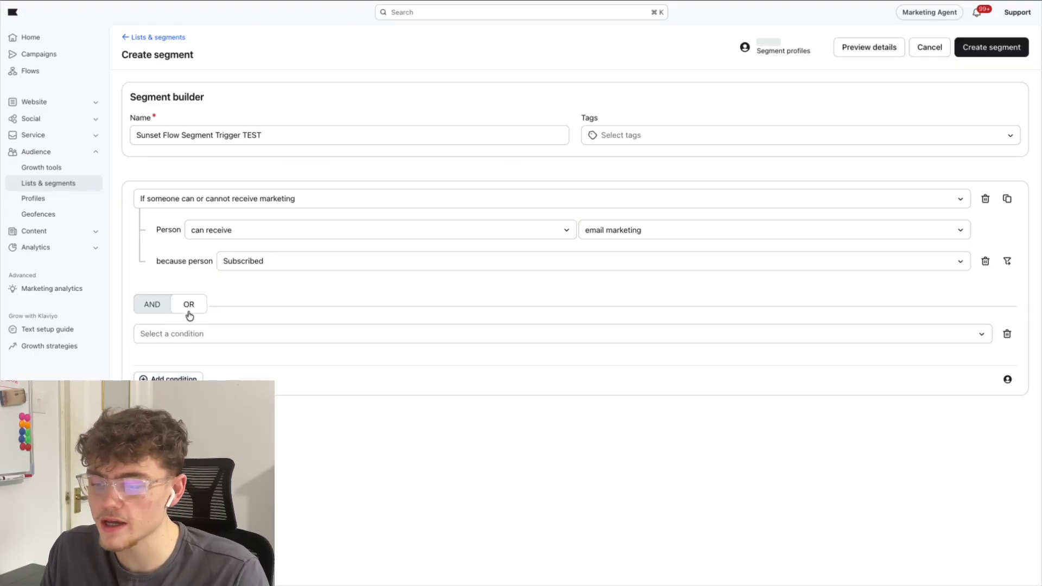
pyautogui.click(147, 310)
pyautogui.click(193, 370)
pyautogui.click(198, 414)
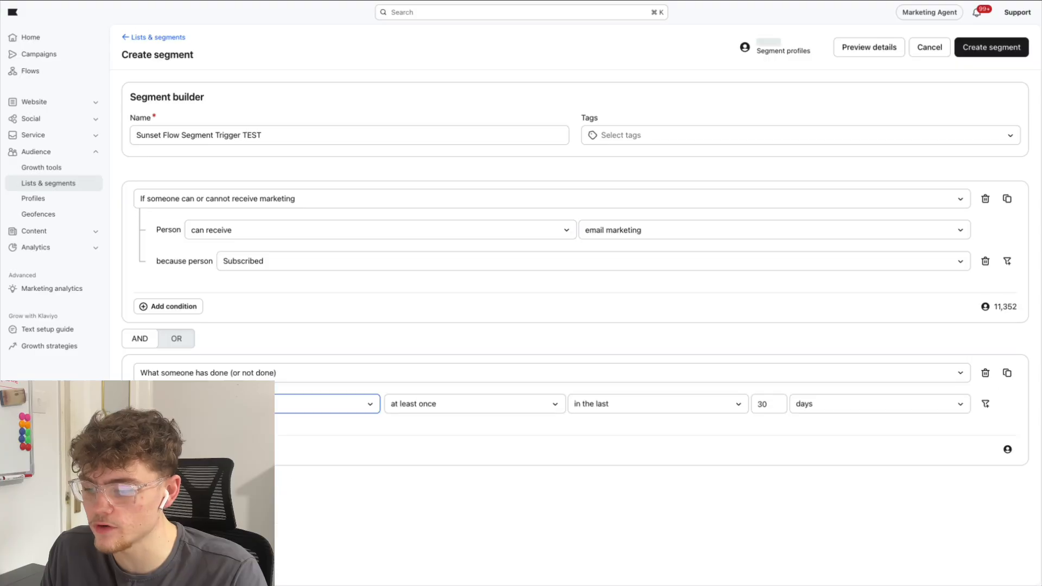
pyautogui.write('ope')
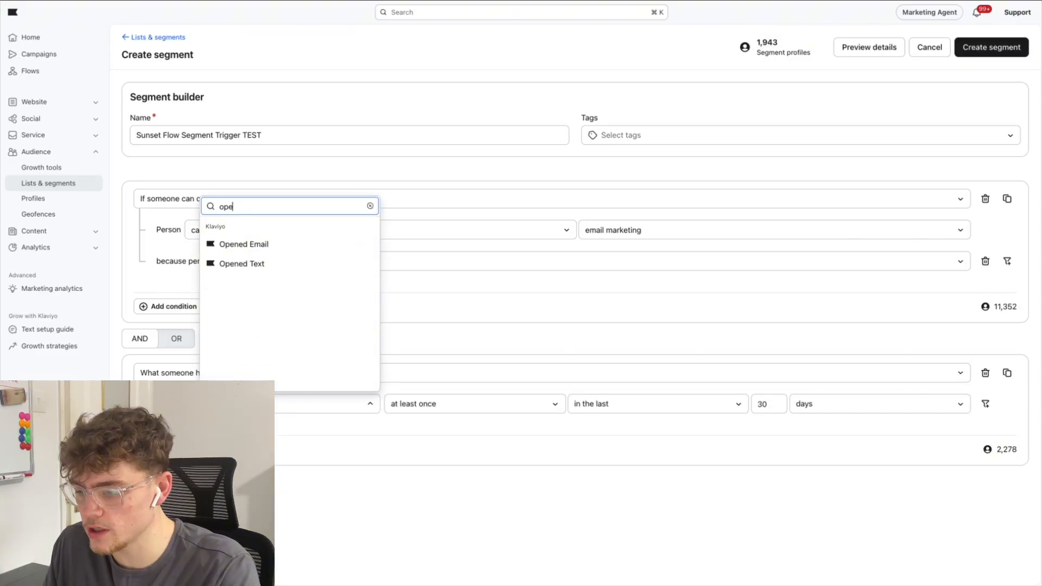
pyautogui.write('n')
pyautogui.click(291, 244)
pyautogui.click(478, 404)
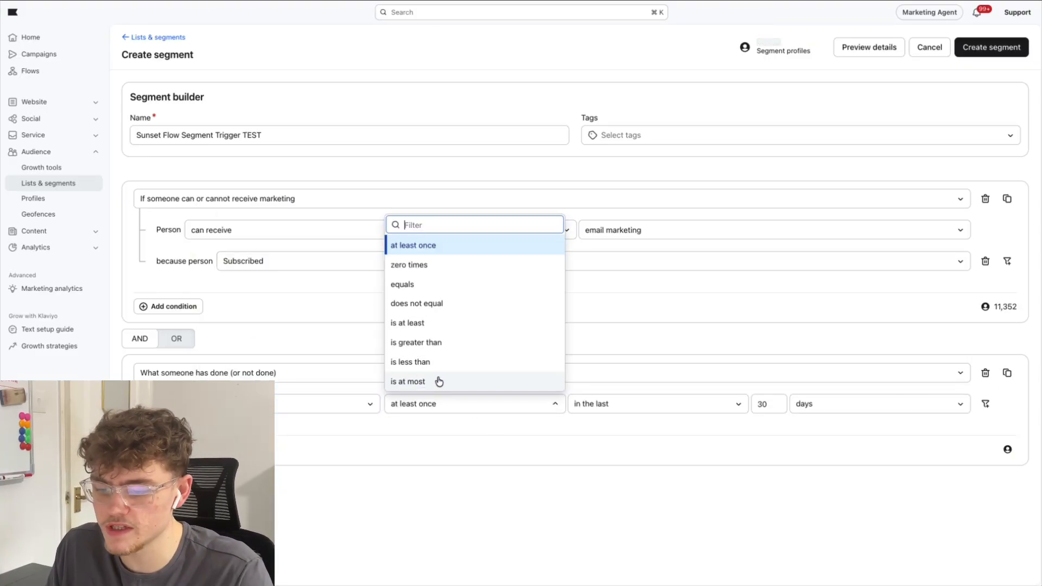
pyautogui.click(411, 265)
pyautogui.doubleClick(762, 403)
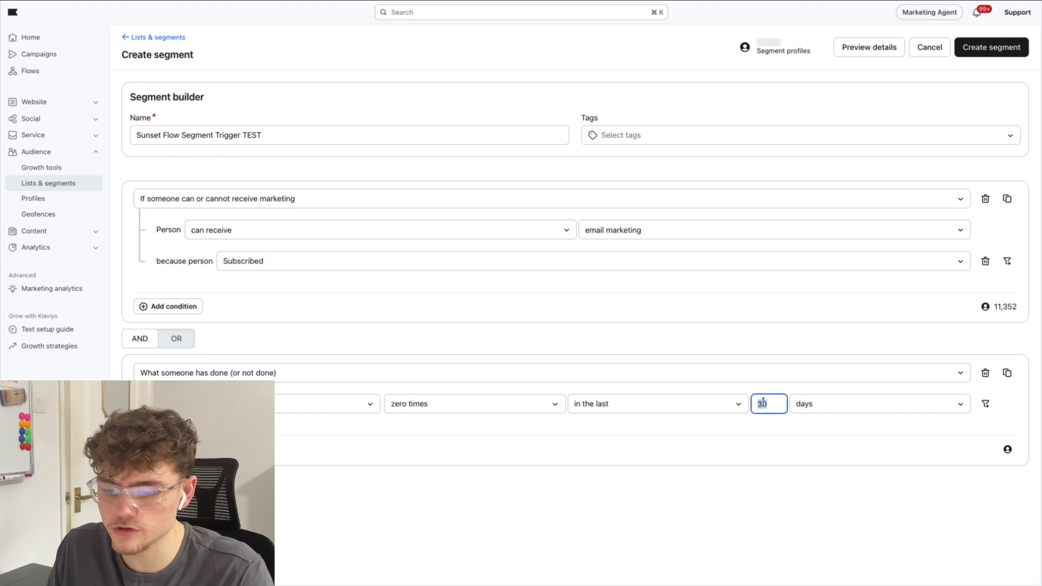
pyautogui.write('120')
pyautogui.click(773, 427)
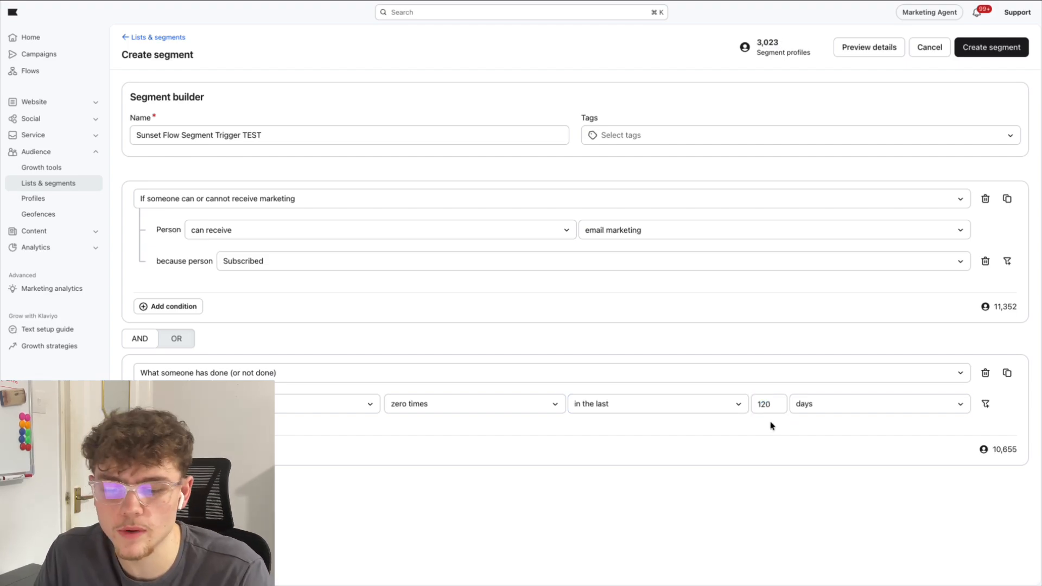
# Try a 30-day window in the Opened Email condition and set it back to 120 days
pyautogui.click(768, 405)
pyautogui.doubleClick(764, 404)
pyautogui.click(763, 404)
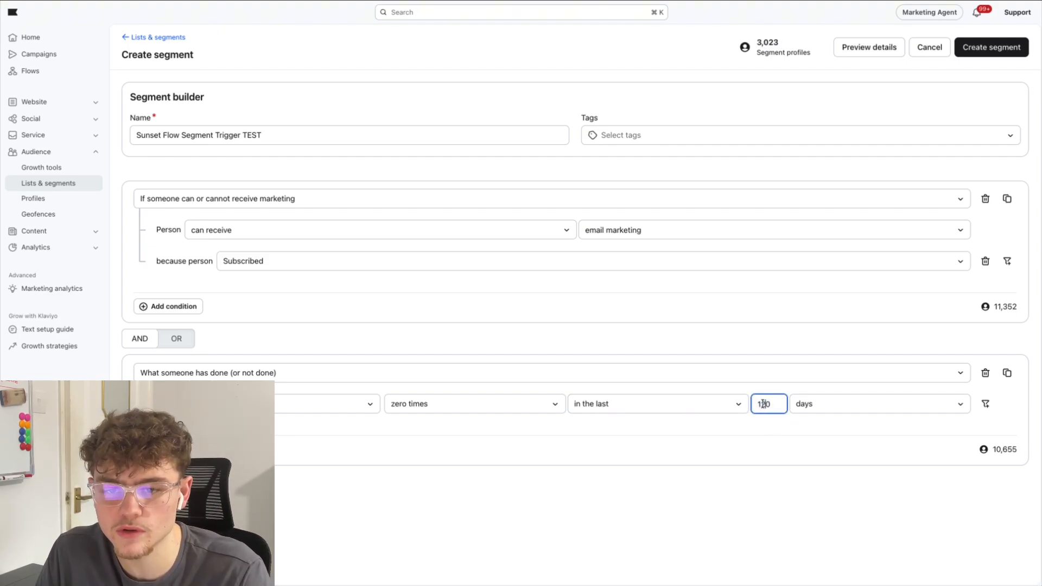
pyautogui.doubleClick(763, 404)
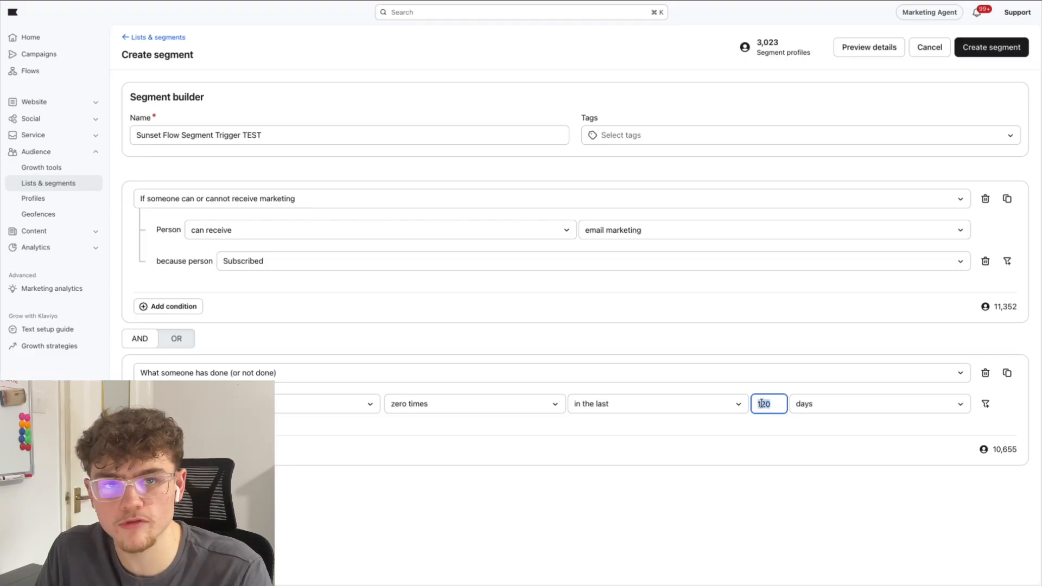
pyautogui.write('9')
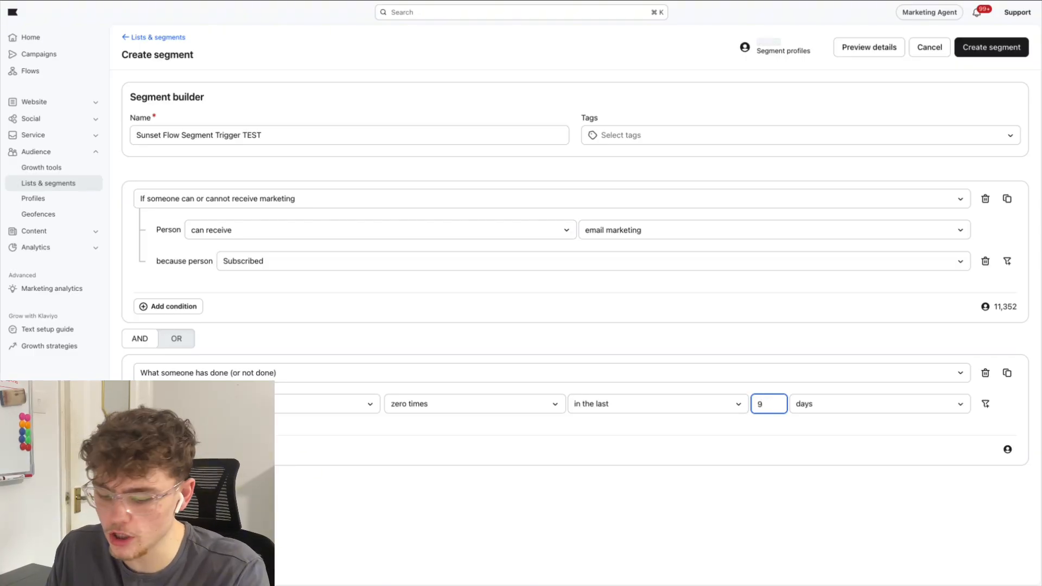
pyautogui.press('BackSpace')
pyautogui.write('30')
pyautogui.press('BackSpace')
pyautogui.press('BackSpace')
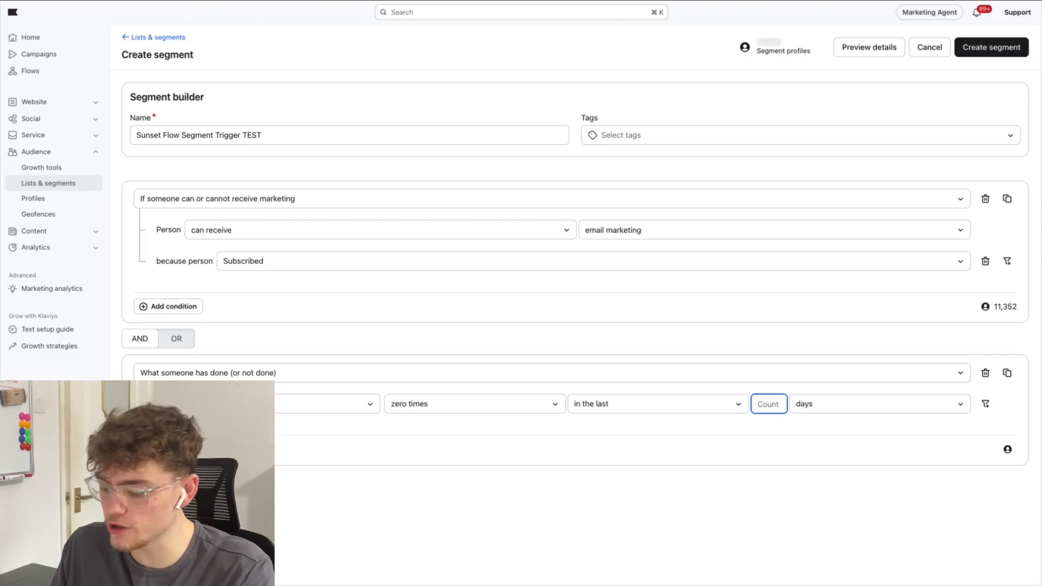
pyautogui.write('120')
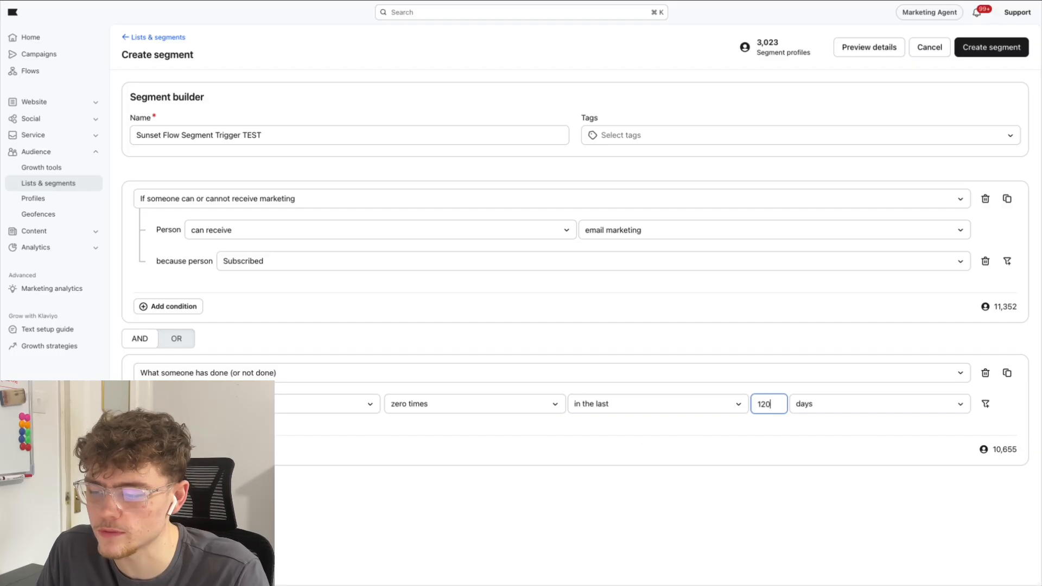
# Add another AND condition for people who have Placed Order zero times in the last 120 days
pyautogui.click(139, 482)
pyautogui.click(233, 514)
pyautogui.click(235, 357)
pyautogui.scroll(-1, 235, 365)
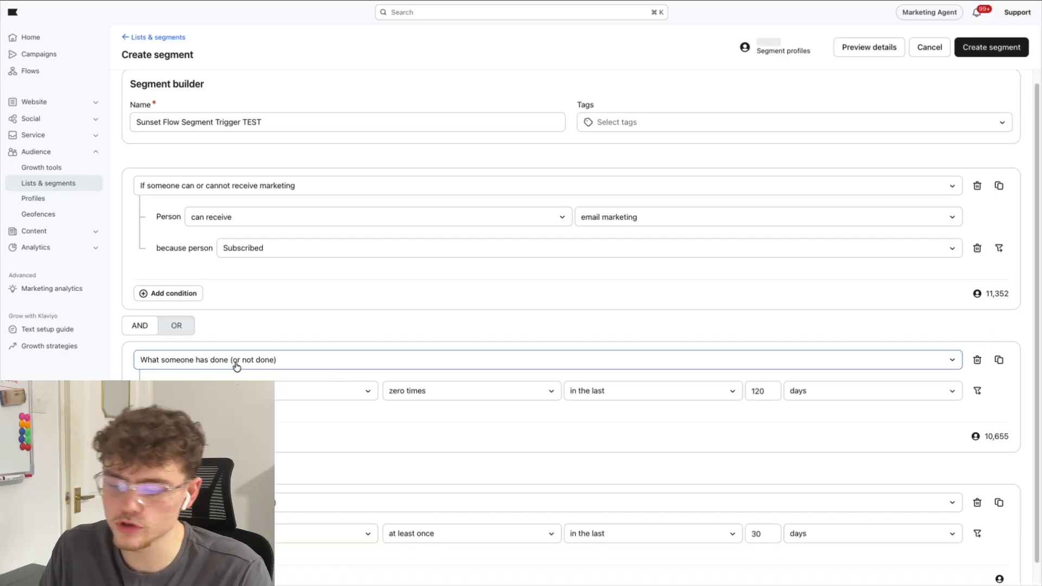
pyautogui.click(319, 513)
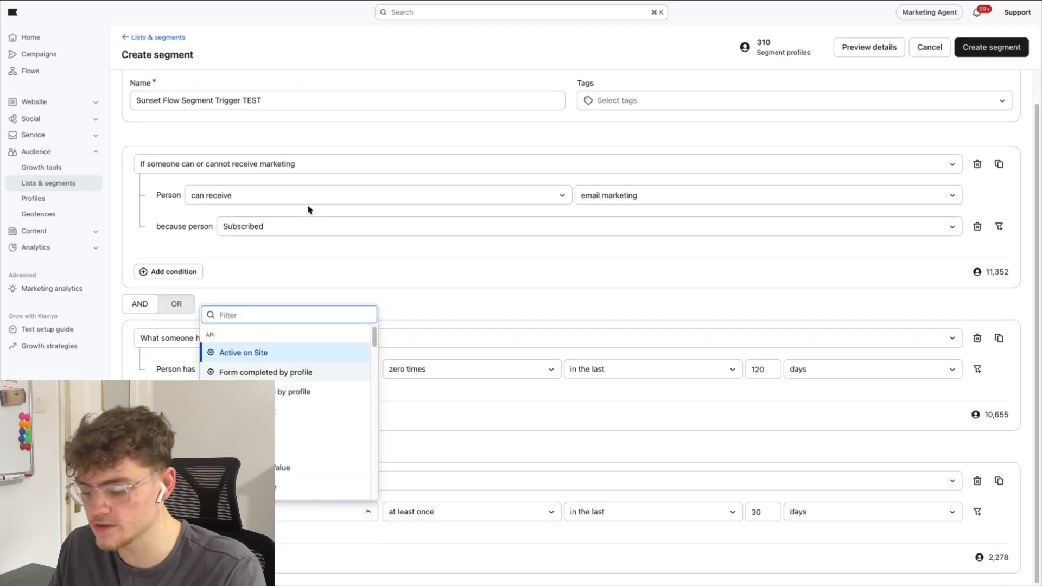
pyautogui.write('place')
pyautogui.click(279, 354)
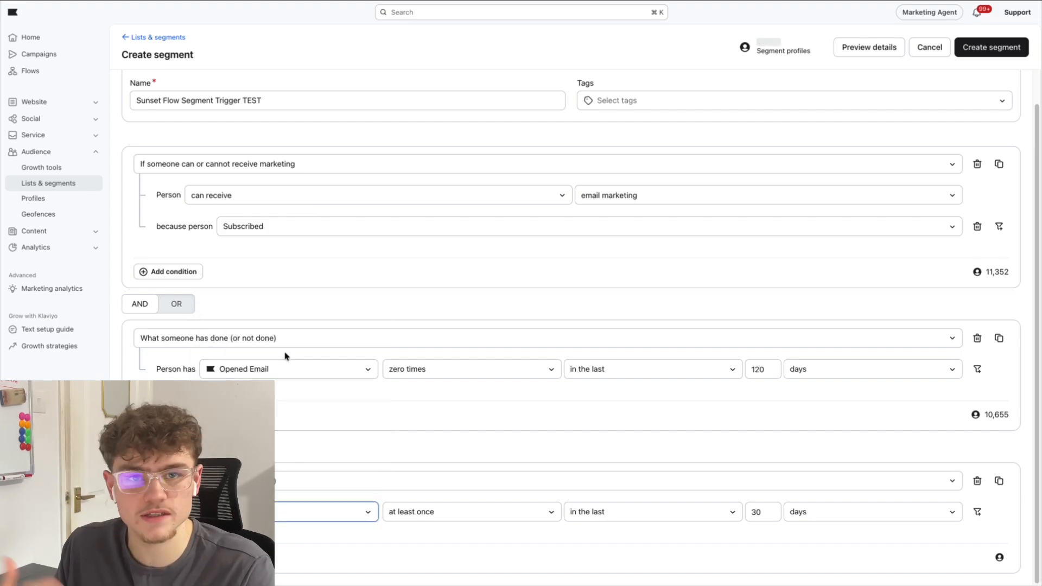
pyautogui.click(426, 512)
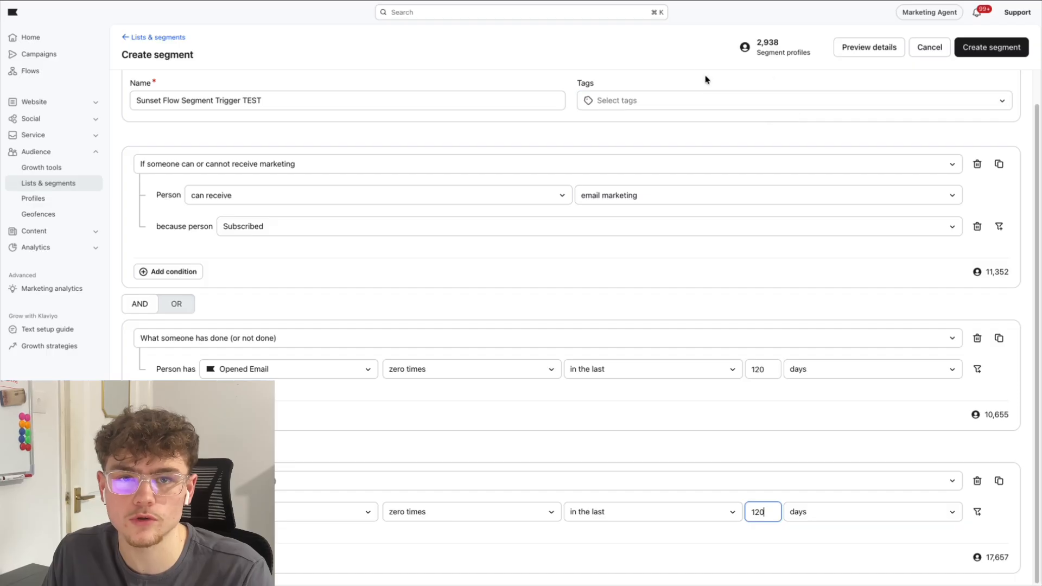
# Add a further AND condition on what someone has done, using the Received Email metric
pyautogui.scroll(-2, 405, 323)
pyautogui.scroll(-1, 304, 395)
pyautogui.click(412, 512)
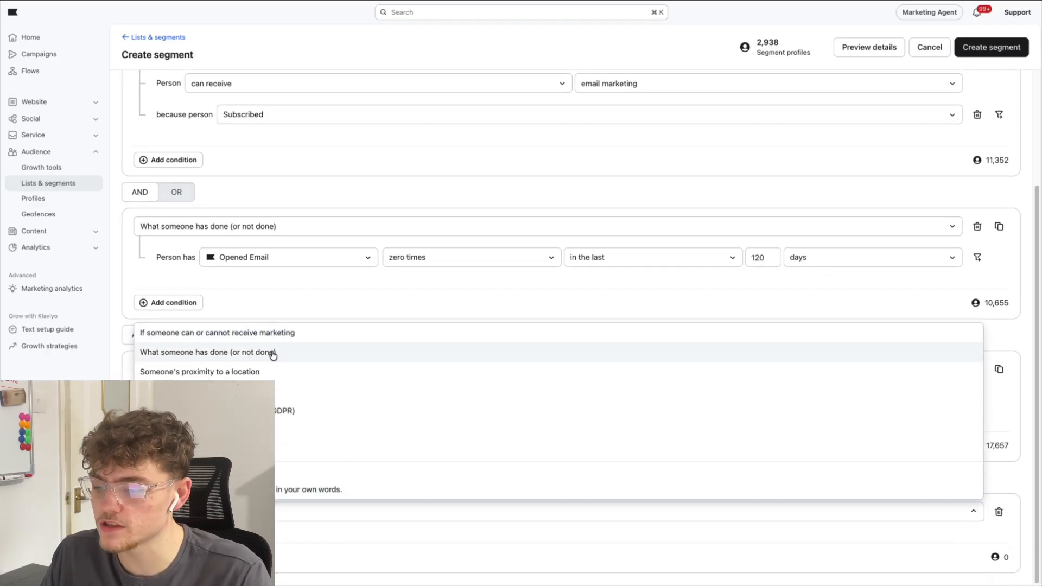
pyautogui.click(279, 352)
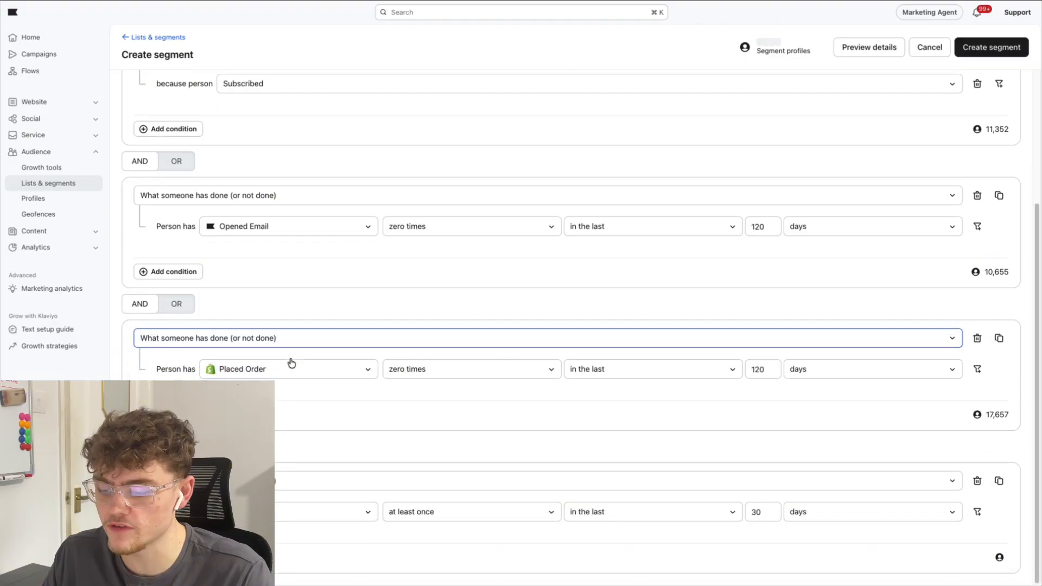
pyautogui.click(299, 519)
pyautogui.write('reci')
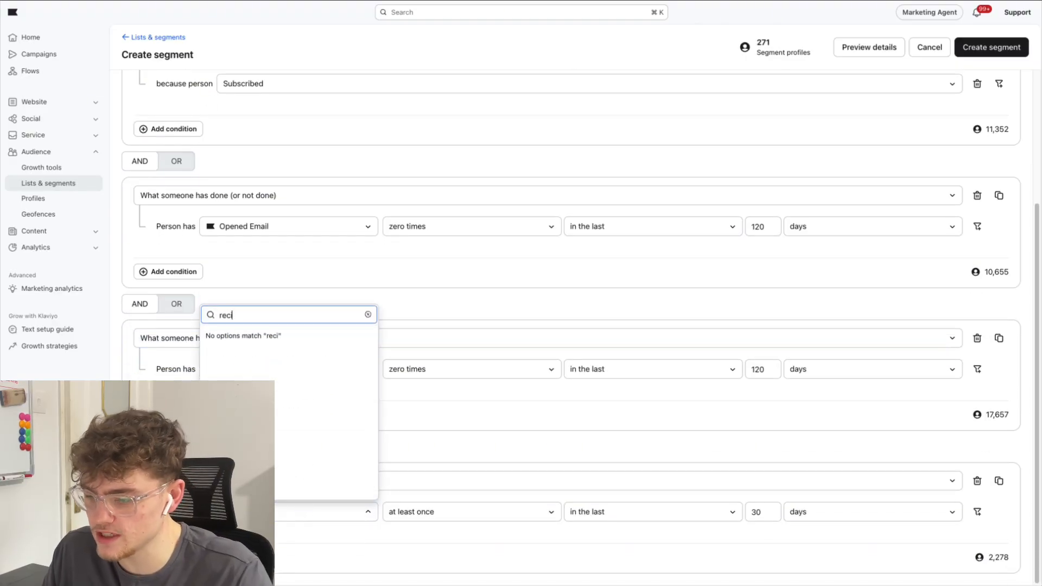
pyautogui.press('BackSpace')
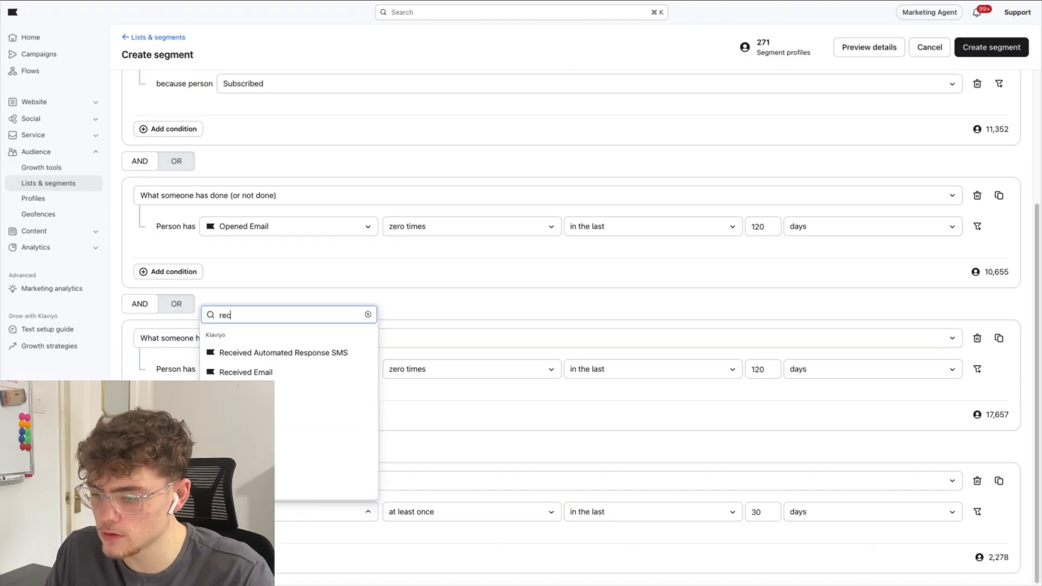
pyautogui.click(264, 375)
# Set the Received Email condition to is at least 10 over all time
pyautogui.click(464, 516)
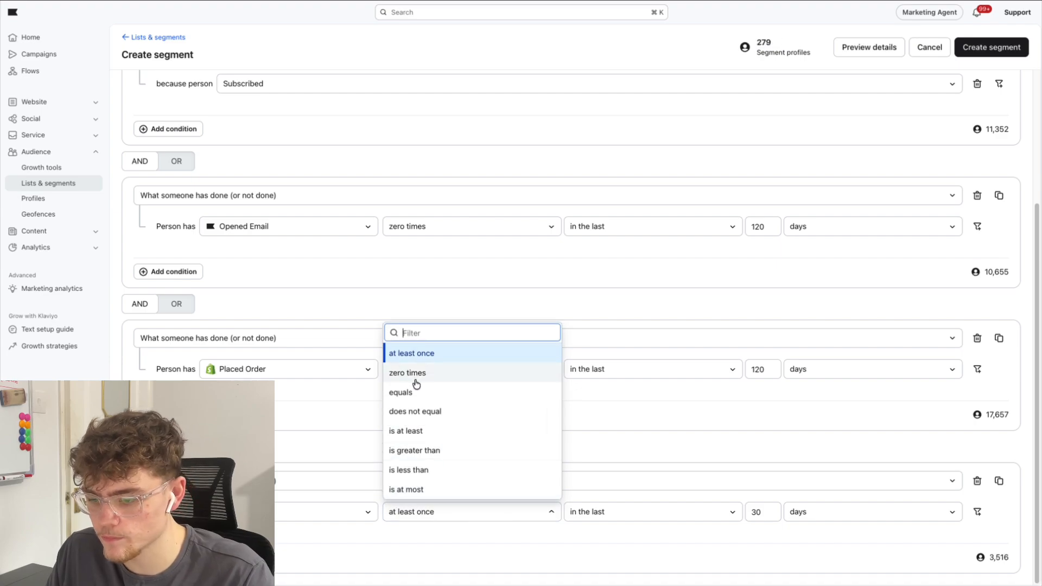
pyautogui.click(423, 432)
pyautogui.click(559, 512)
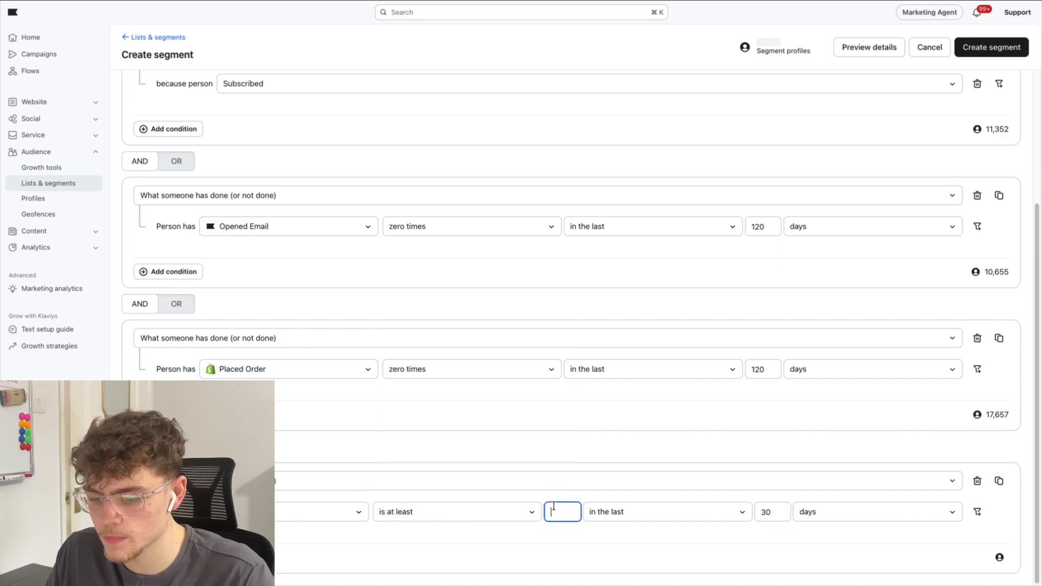
pyautogui.write('10')
pyautogui.click(618, 515)
pyautogui.click(633, 492)
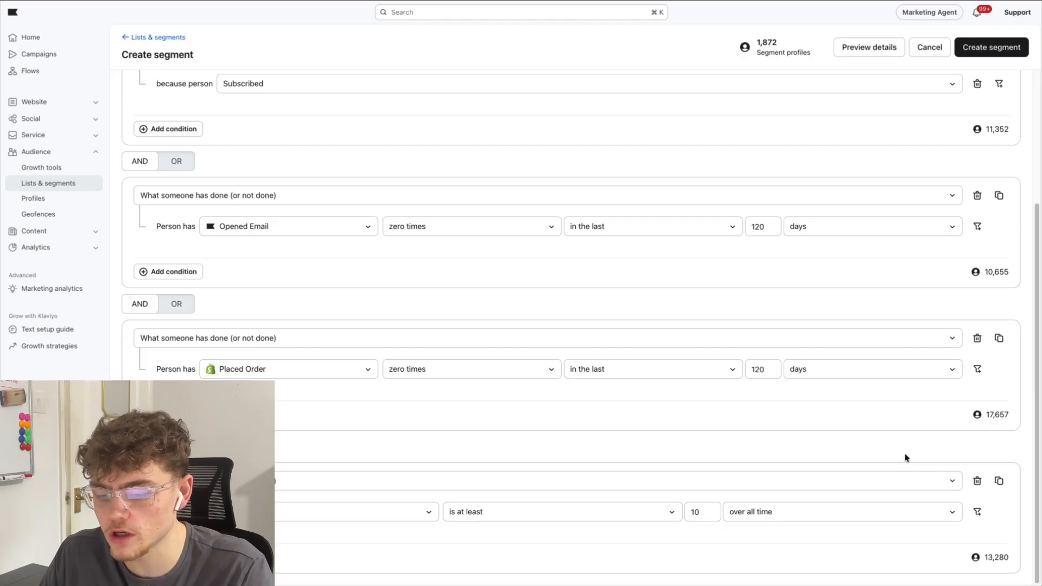
# Check the received-email threshold and the total number of profiles in the segment
pyautogui.click(712, 517)
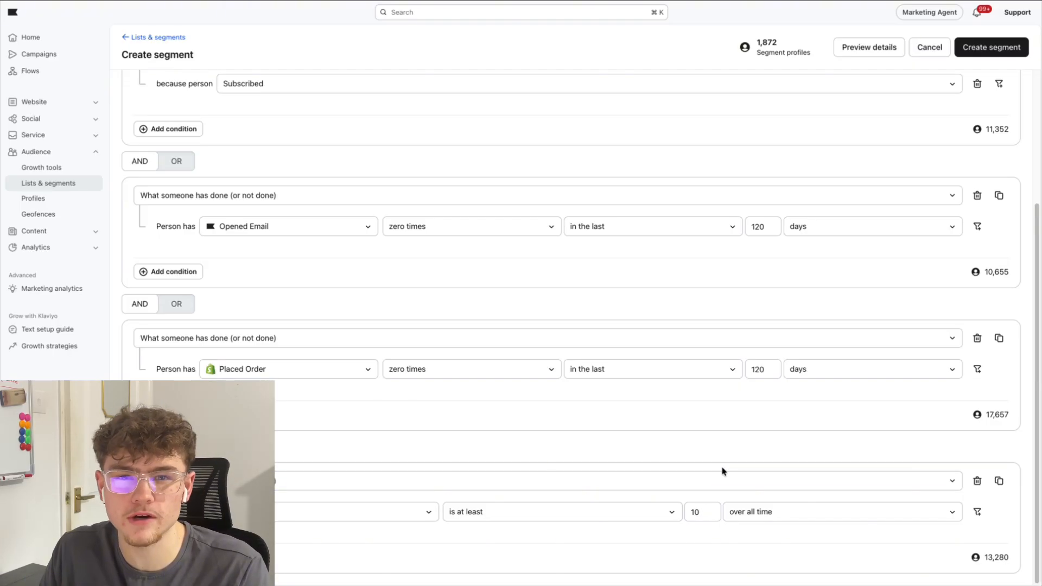
pyautogui.moveTo(756, 42); pyautogui.dragTo(784, 43)
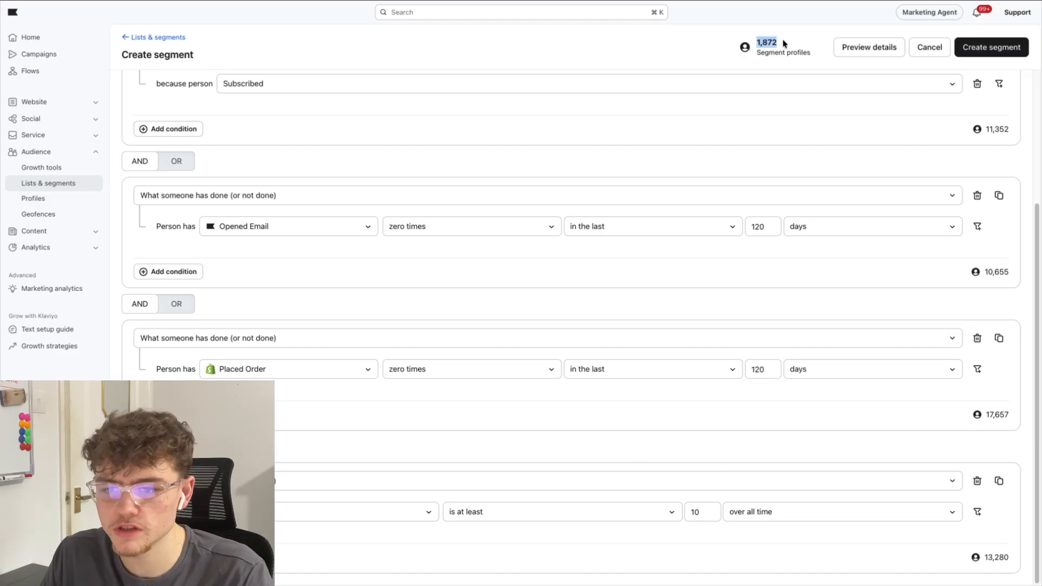
pyautogui.click(791, 40)
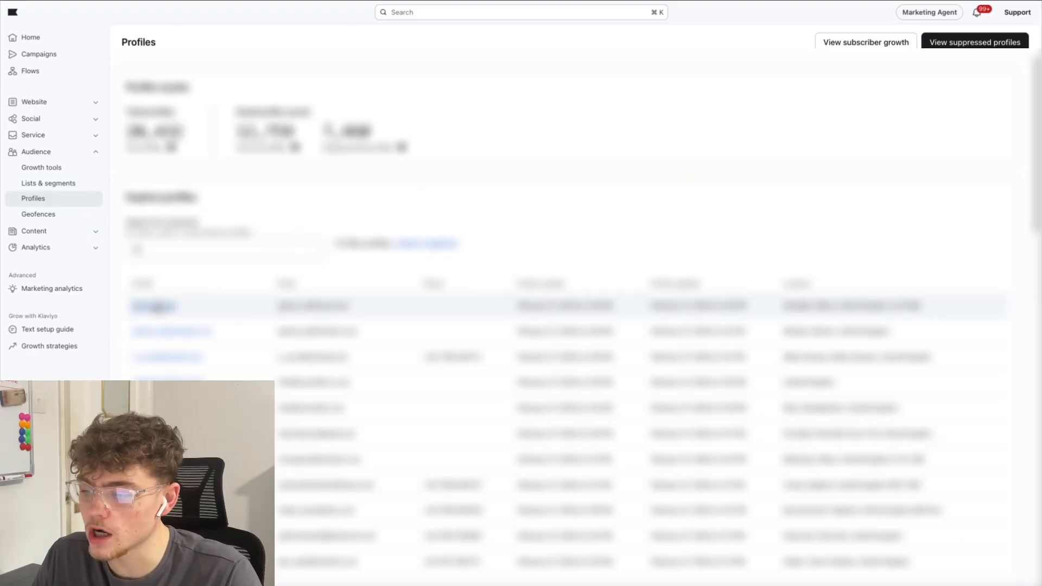
# View the details of the first profile in the profiles list and return to all profiles
pyautogui.click(159, 307)
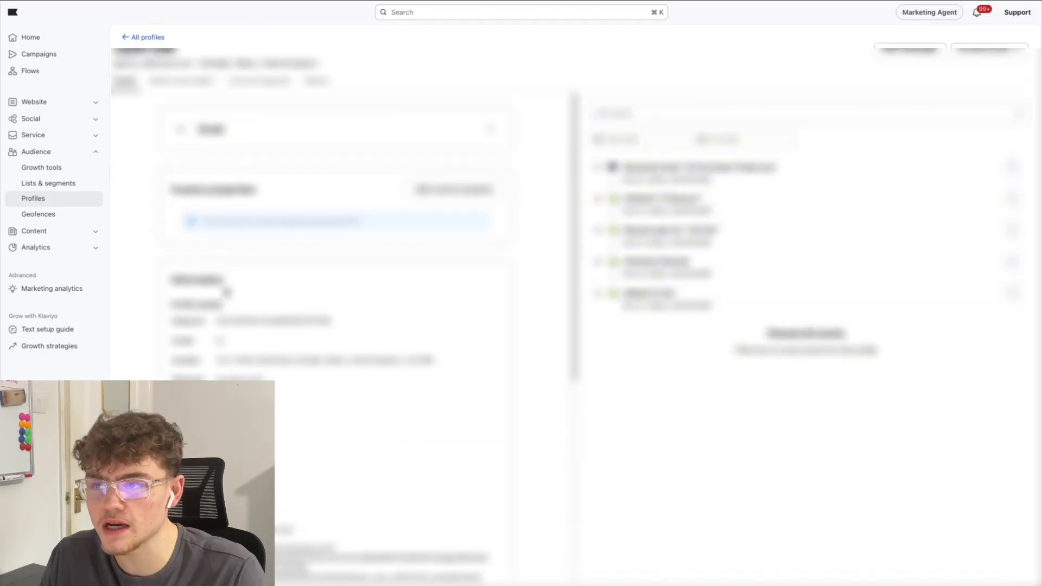
pyautogui.click(147, 37)
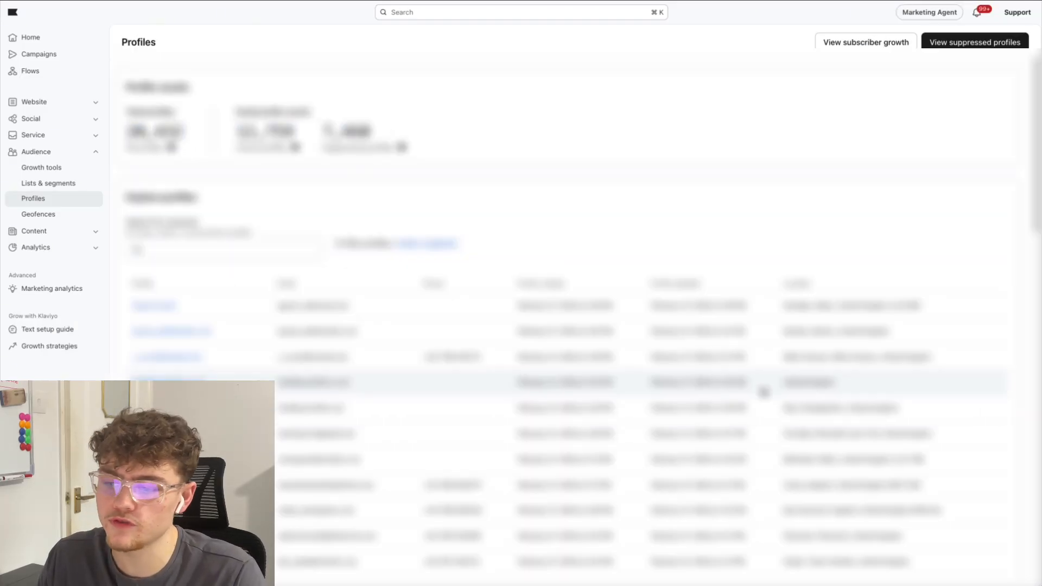
# Open a profile from further down the profiles list and go to its custom properties
pyautogui.scroll(-2, 764, 390)
pyautogui.moveTo(1038, 161); pyautogui.dragTo(1037, 472)
pyautogui.click(982, 543)
pyautogui.scroll(-3, 491, 431)
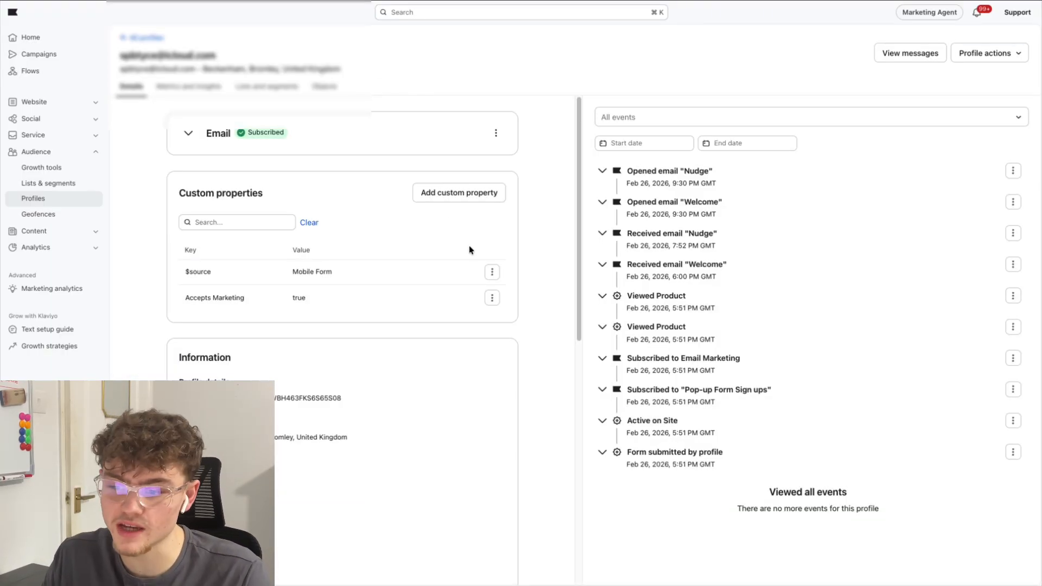
# Add a custom profile property named unsubscribe with the value yes to the opened profile
pyautogui.click(454, 198)
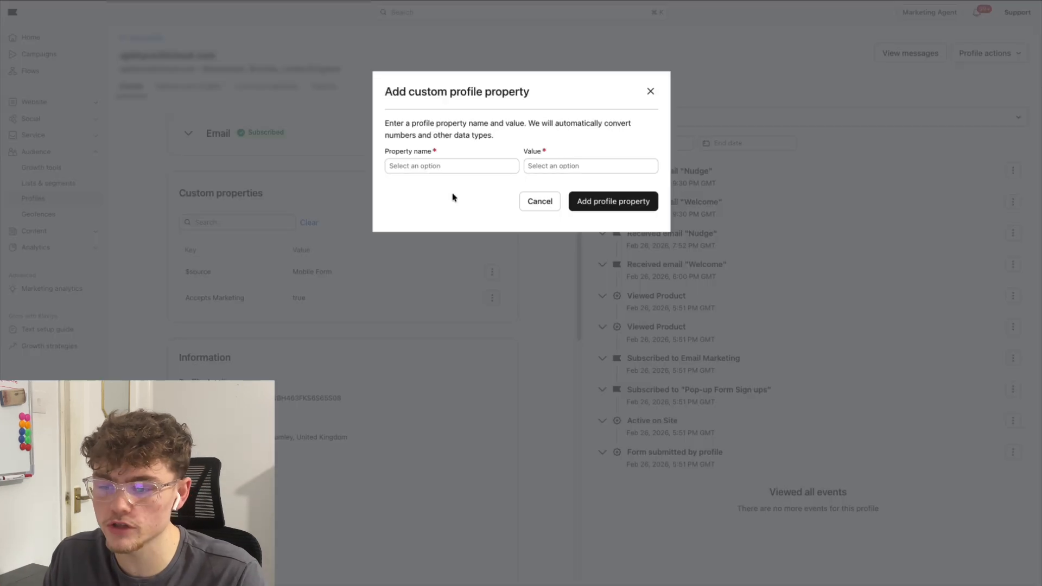
pyautogui.click(455, 166)
pyautogui.write('unsu')
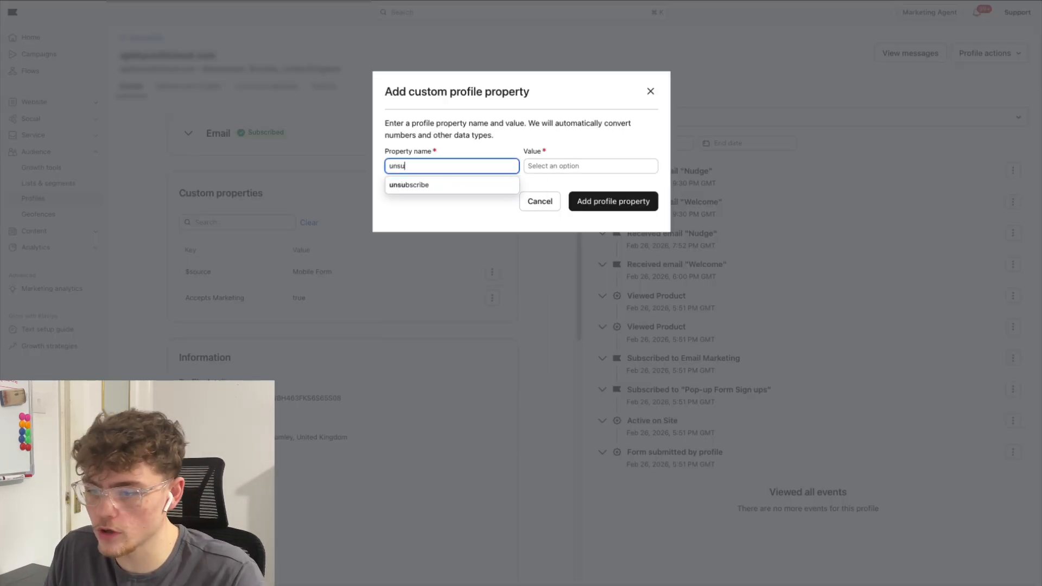
pyautogui.click(463, 186)
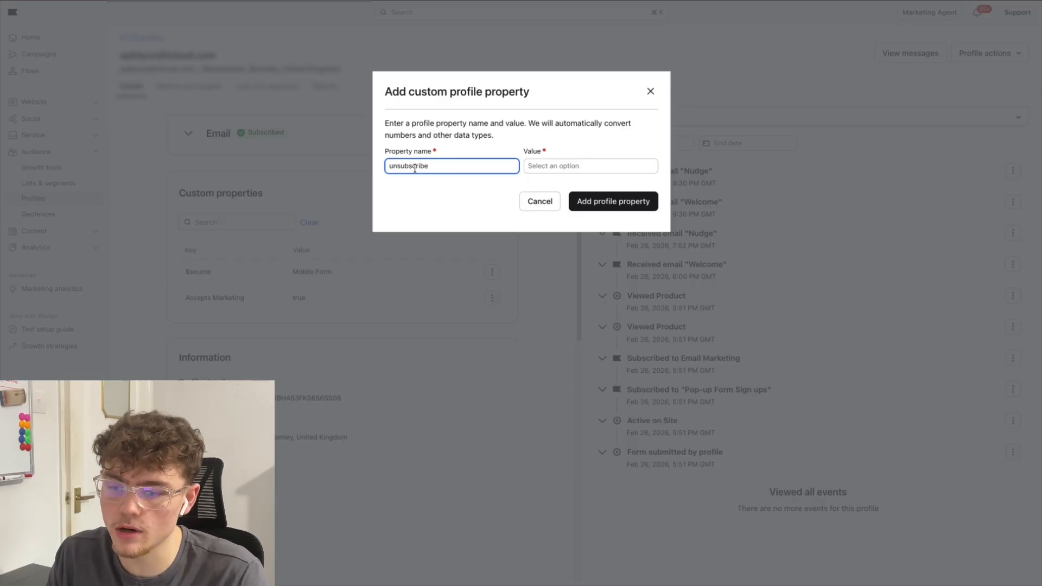
pyautogui.click(560, 167)
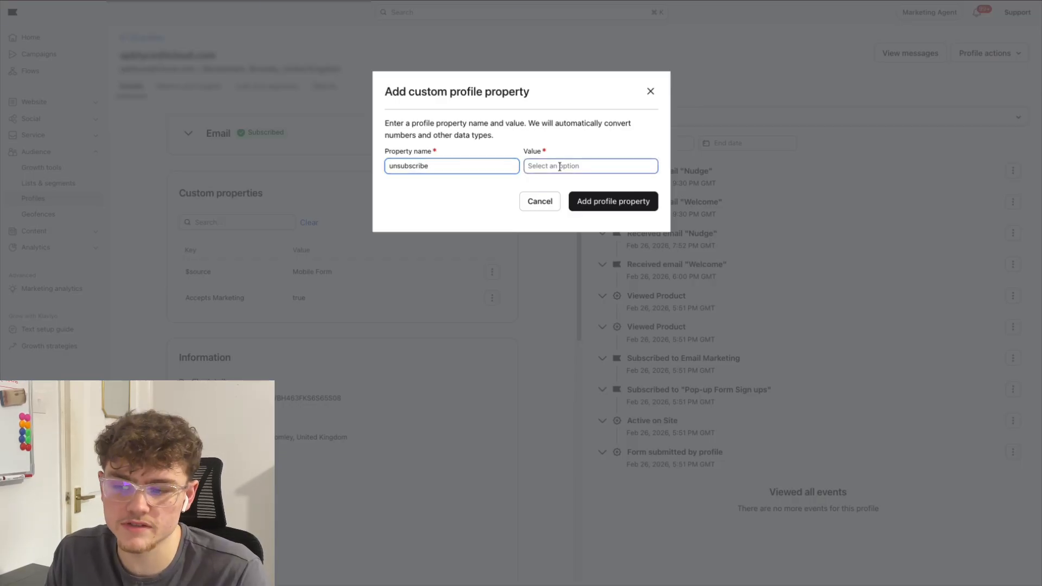
pyautogui.click(576, 166)
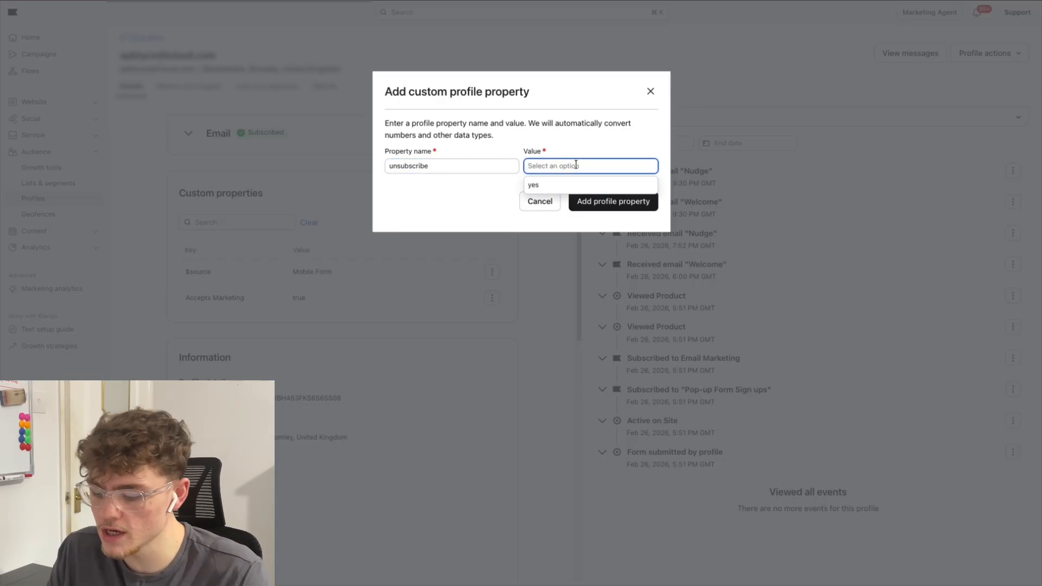
pyautogui.write('yes')
pyautogui.click(389, 210)
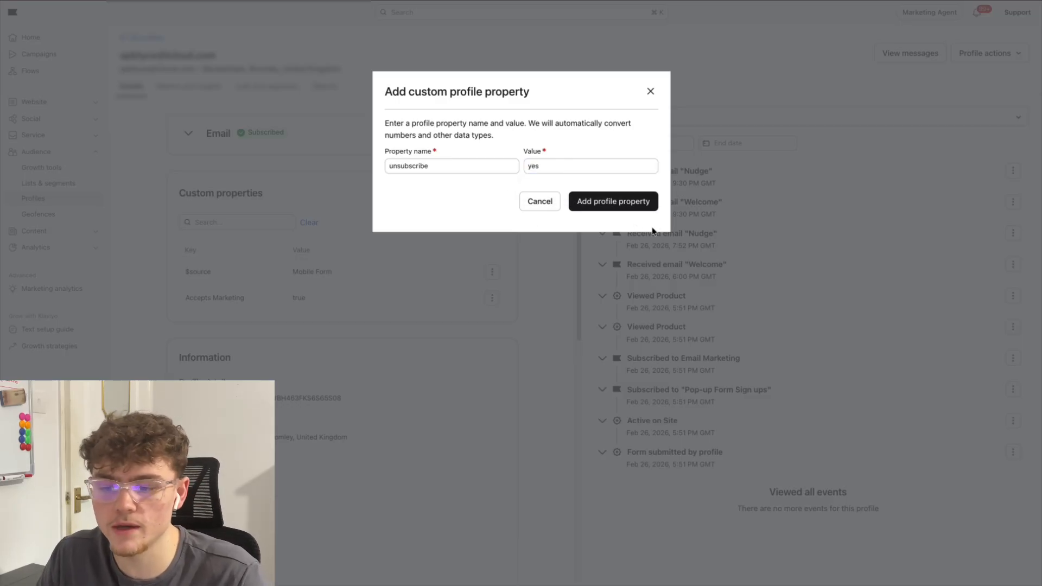
pyautogui.click(639, 210)
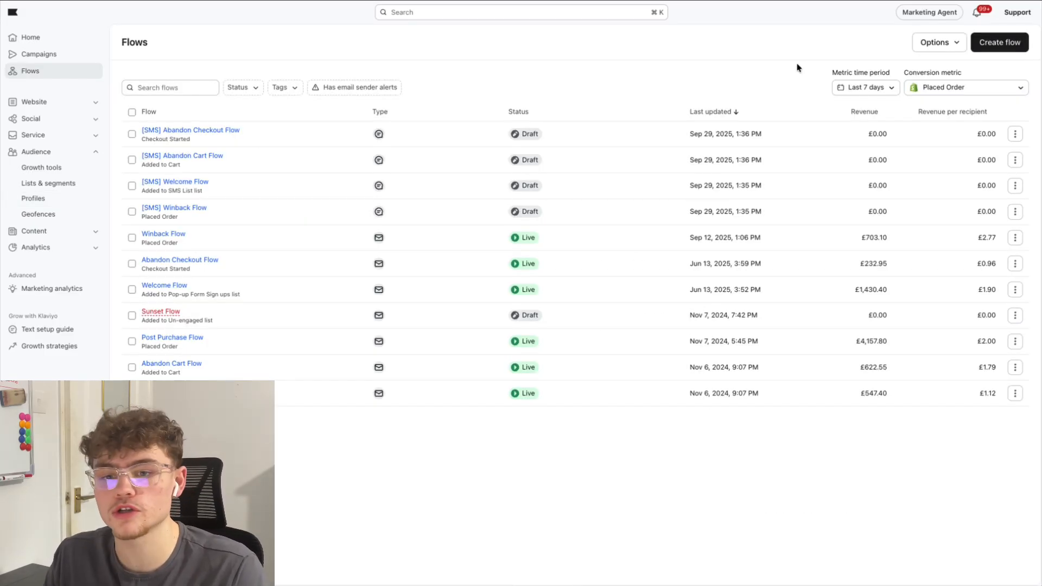
# Create a new flow manually with the name SUNSET FLOW TEST
pyautogui.click(987, 48)
pyautogui.click(992, 52)
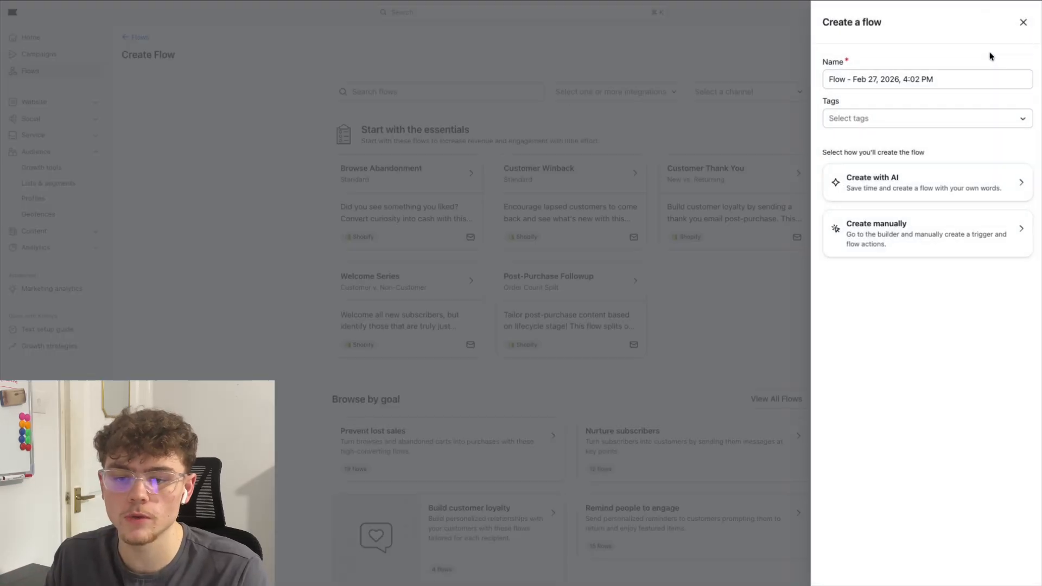
pyautogui.click(958, 74)
pyautogui.hotkey('ctrl', 'a')
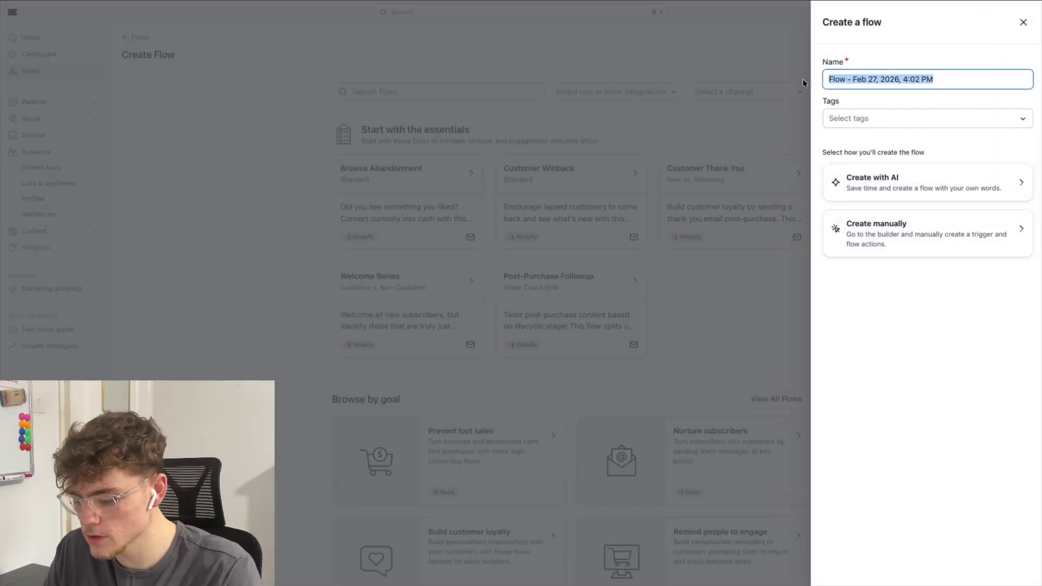
pyautogui.write('SUNSET FLOW TEST')
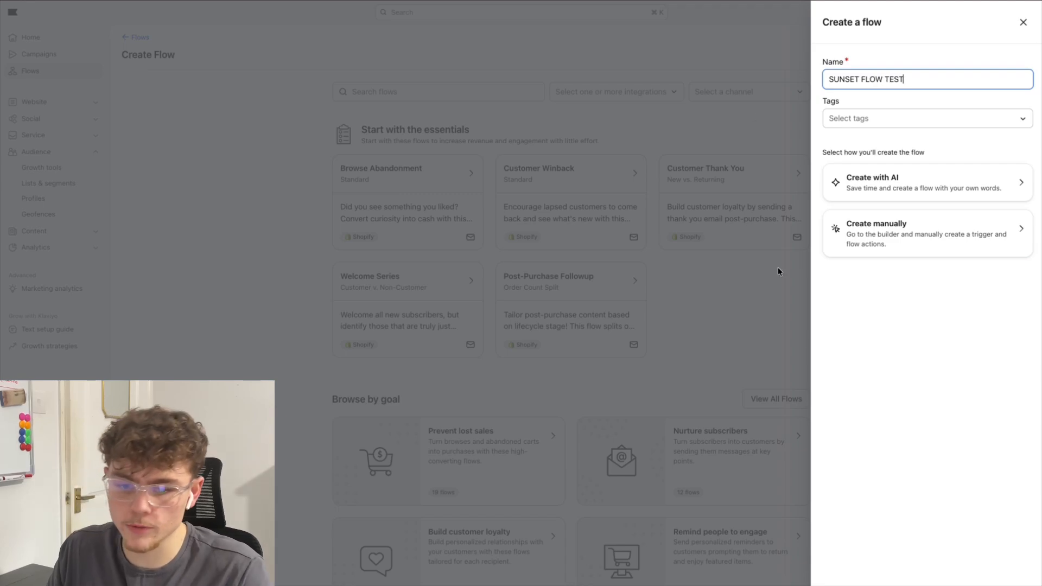
pyautogui.click(994, 224)
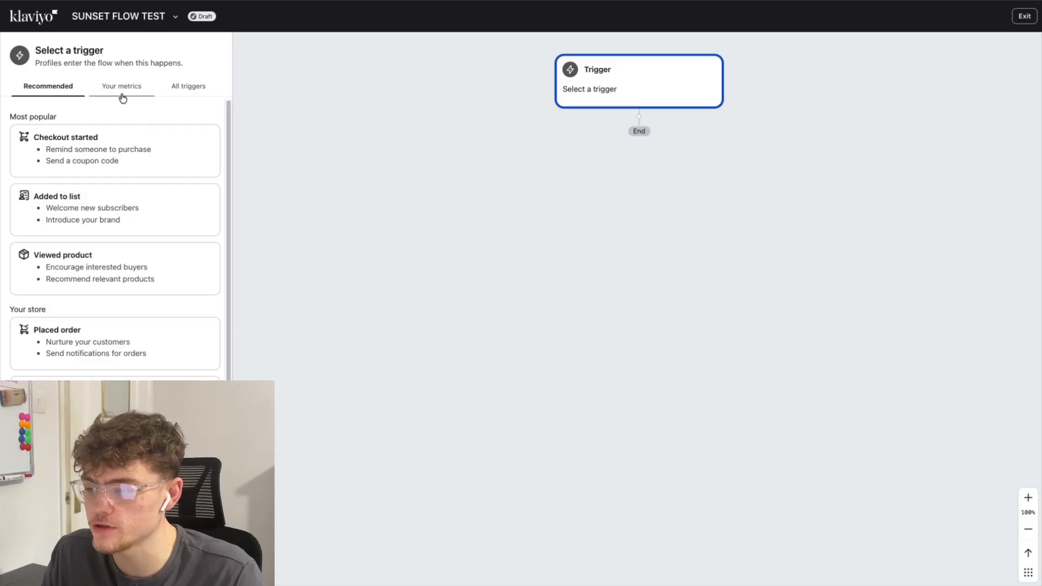
# Save an added-to-segment trigger for Sunset Flow Segment Trigger TEST, filtered to Placed Order, Clicked Email and Opened Email zero times since starting this flow
pyautogui.click(127, 478)
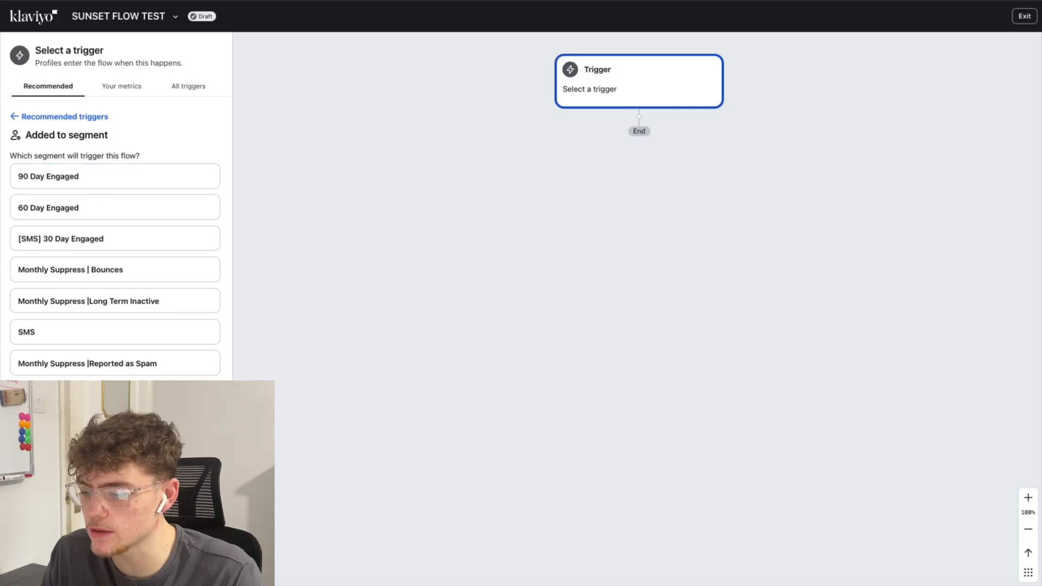
pyautogui.click(115, 457)
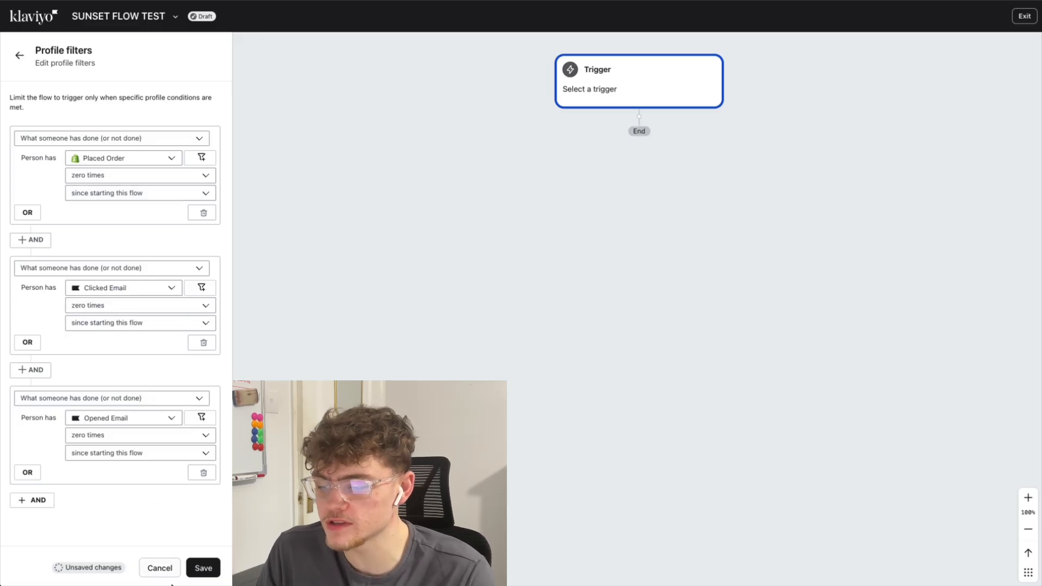
pyautogui.click(204, 568)
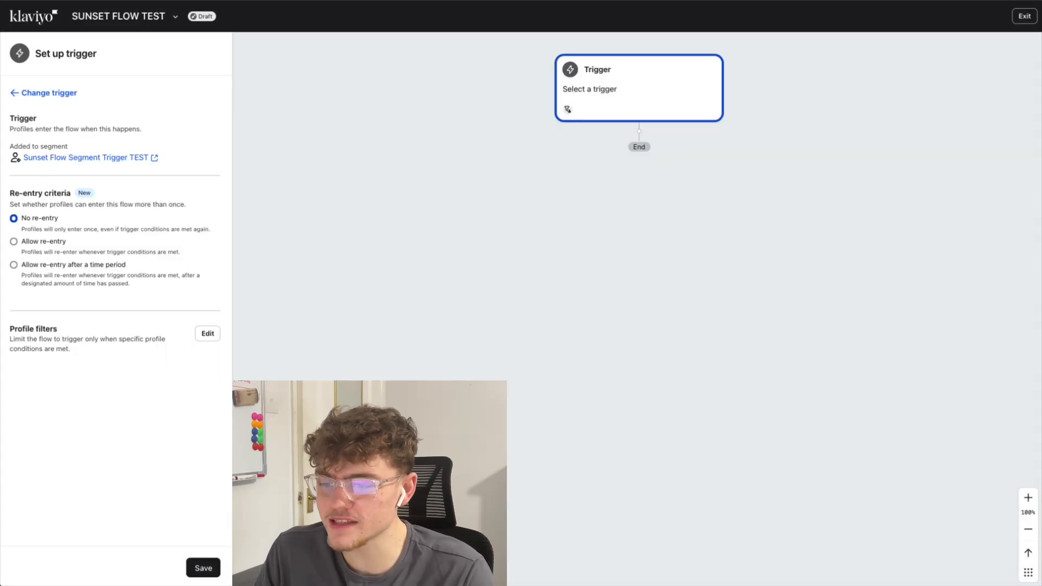
pyautogui.click(209, 570)
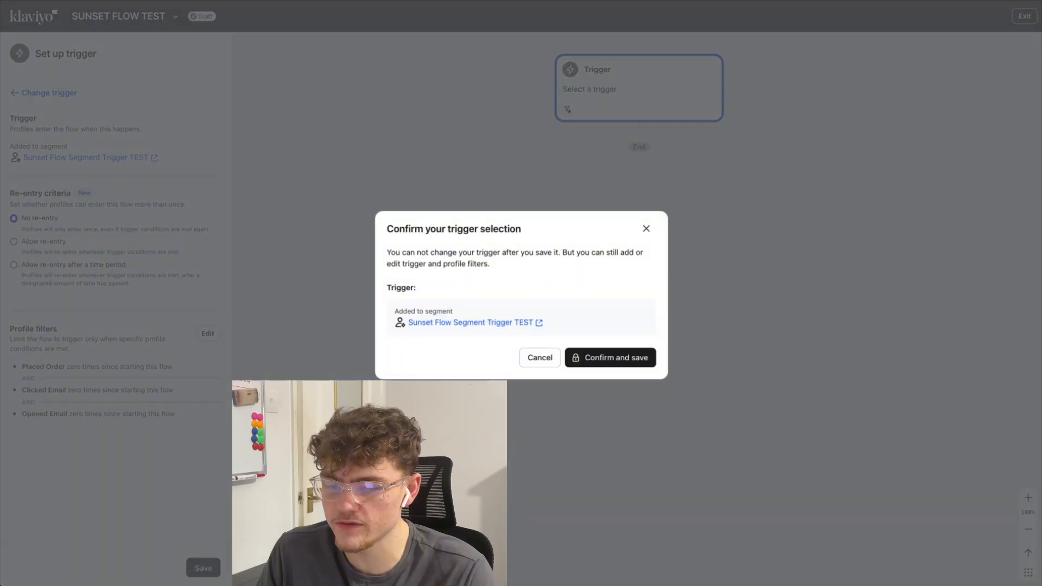
pyautogui.click(634, 357)
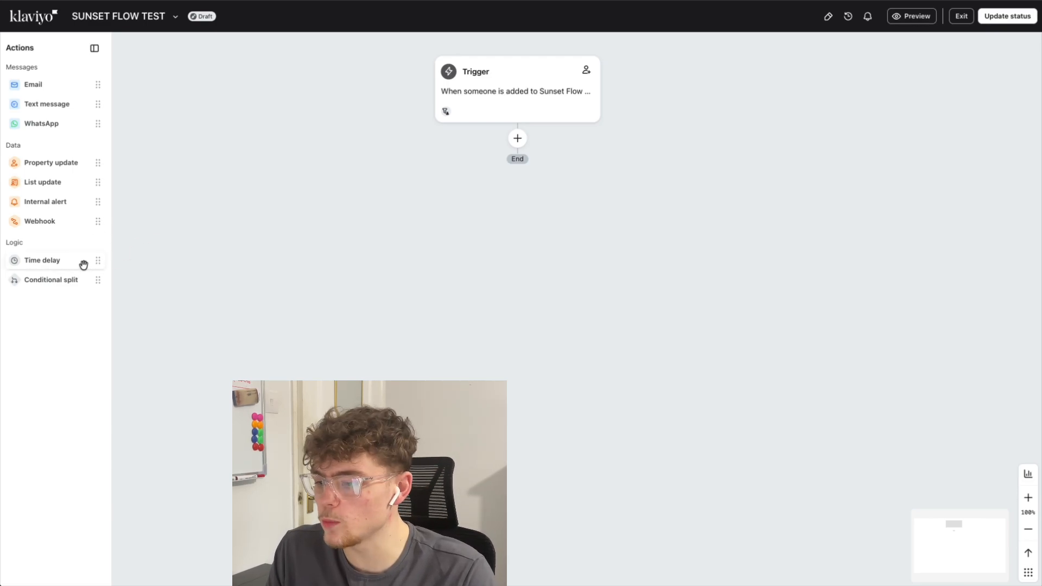
# Add a time delay directly after the trigger, keeping days as its unit
pyautogui.moveTo(83, 265); pyautogui.dragTo(533, 142)
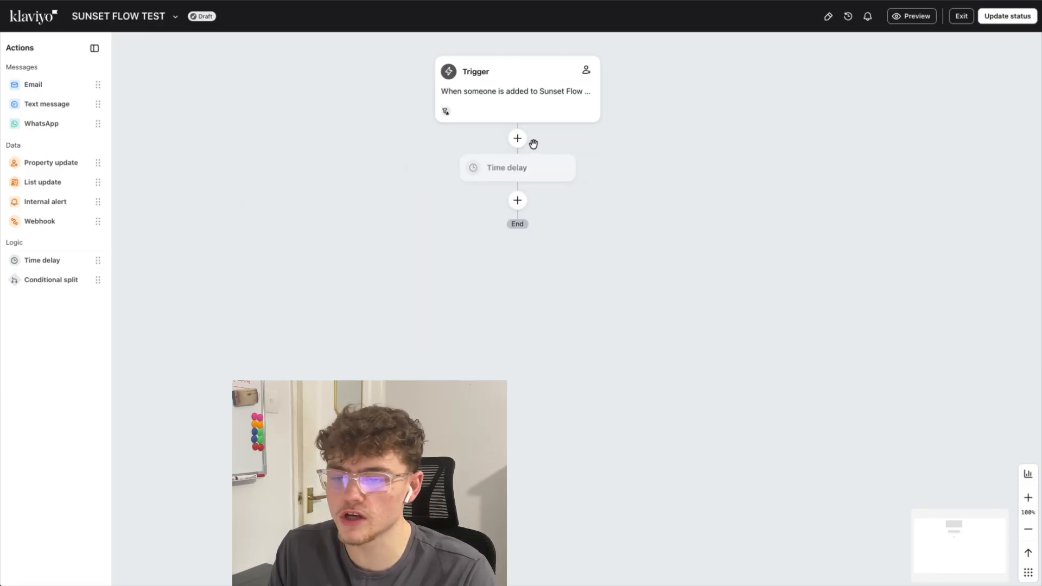
pyautogui.click(44, 122)
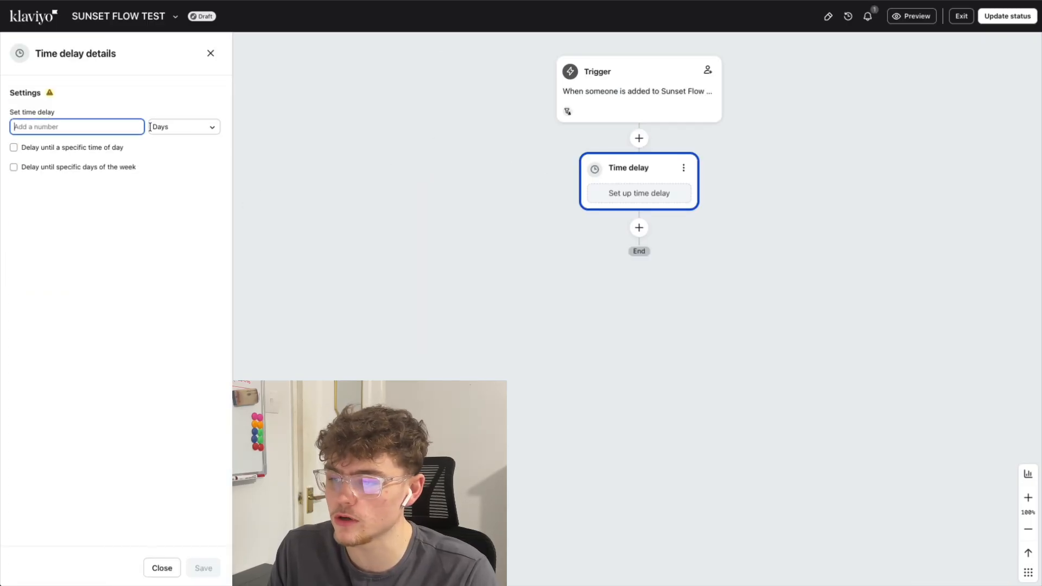
pyautogui.click(202, 128)
pyautogui.click(93, 129)
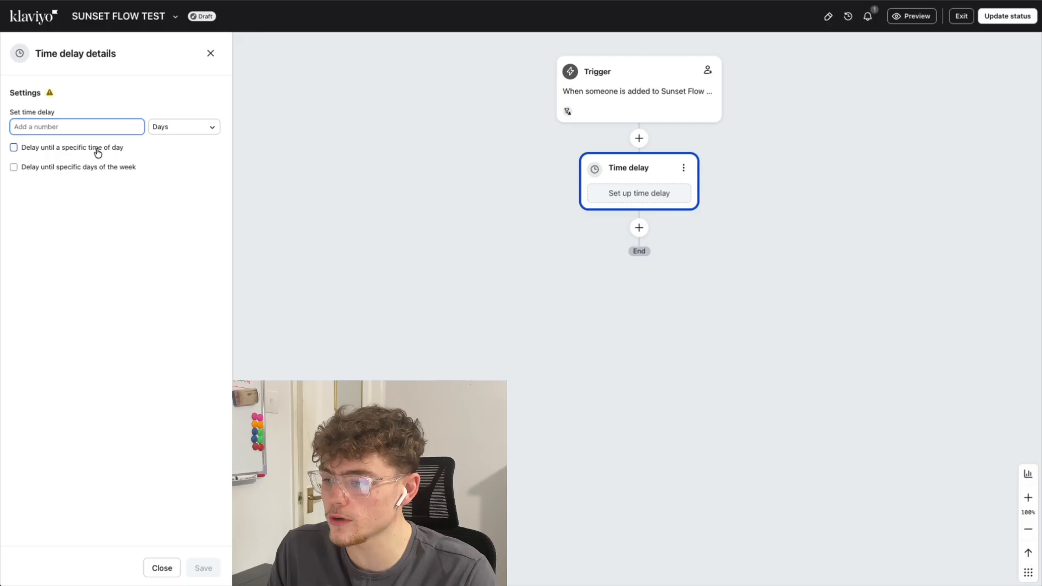
# Make the time delay wait until 10:30 AM in the recipient's local timezone and save it
pyautogui.click(98, 151)
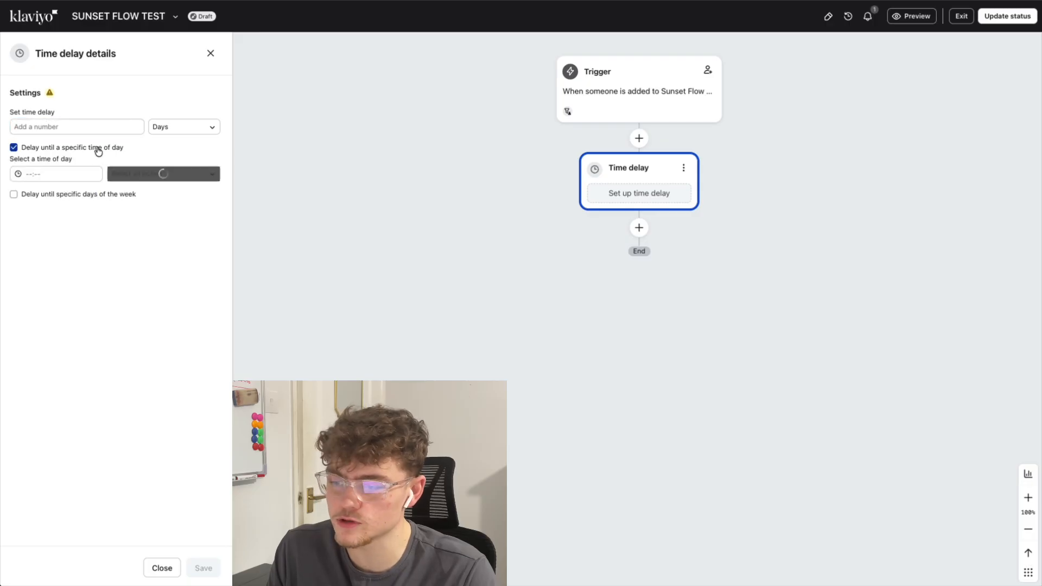
pyautogui.click(75, 173)
pyautogui.moveTo(99, 189); pyautogui.dragTo(104, 214)
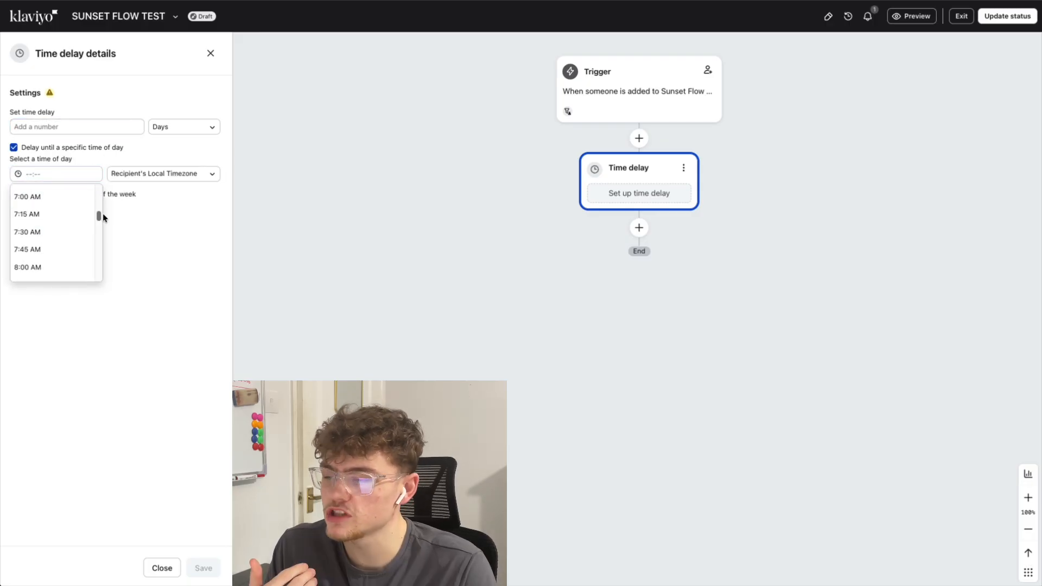
pyautogui.scroll(-3, 102, 214)
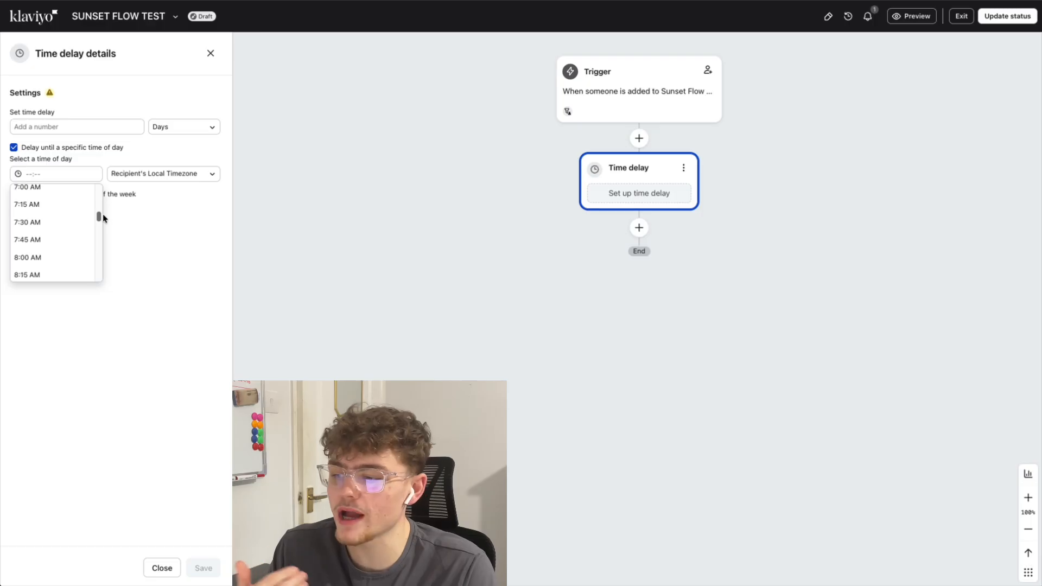
pyautogui.scroll(-10, 103, 217)
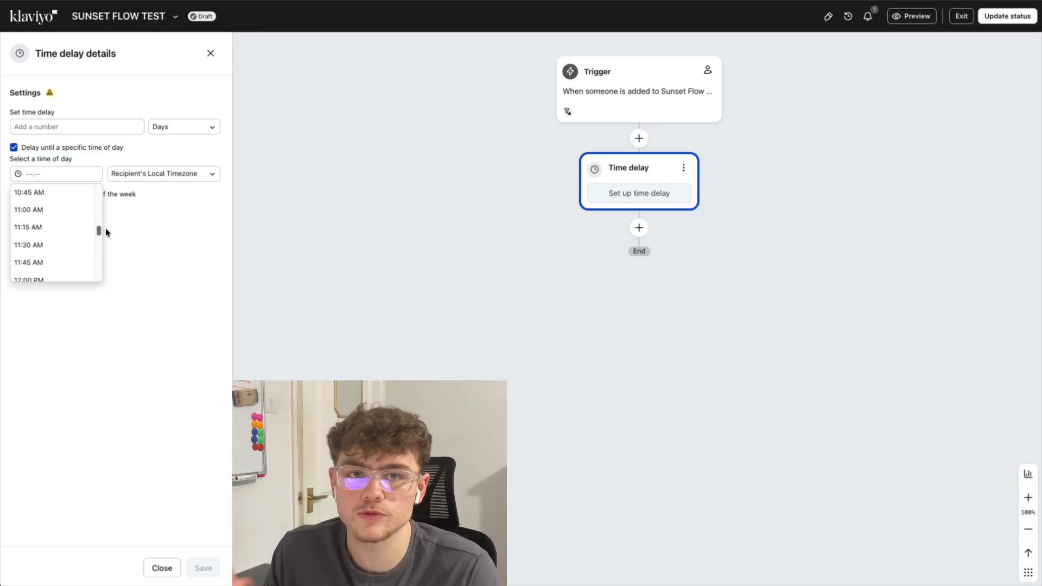
pyautogui.scroll(-2, 106, 232)
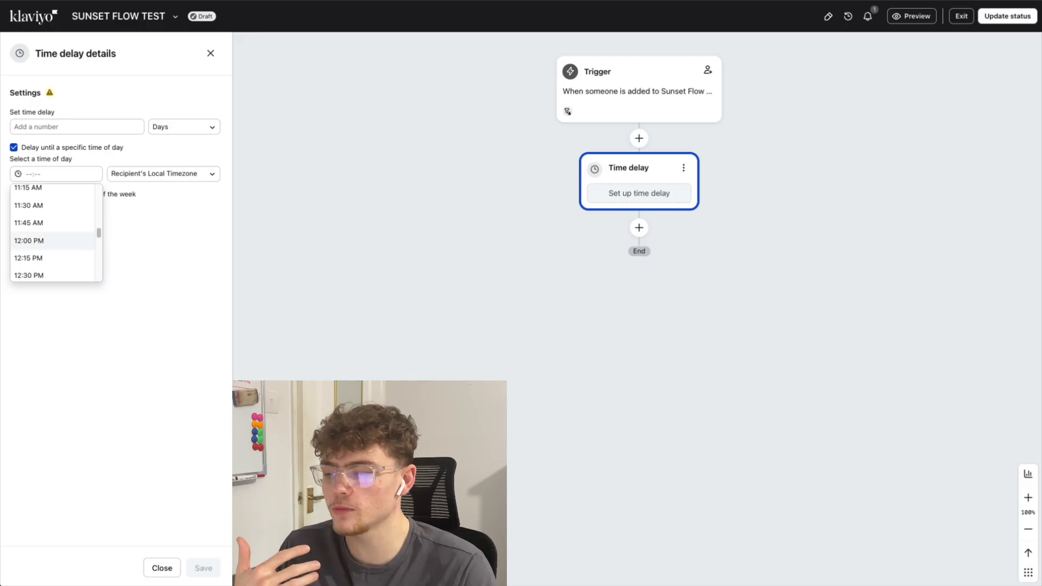
pyautogui.scroll(7, 63, 251)
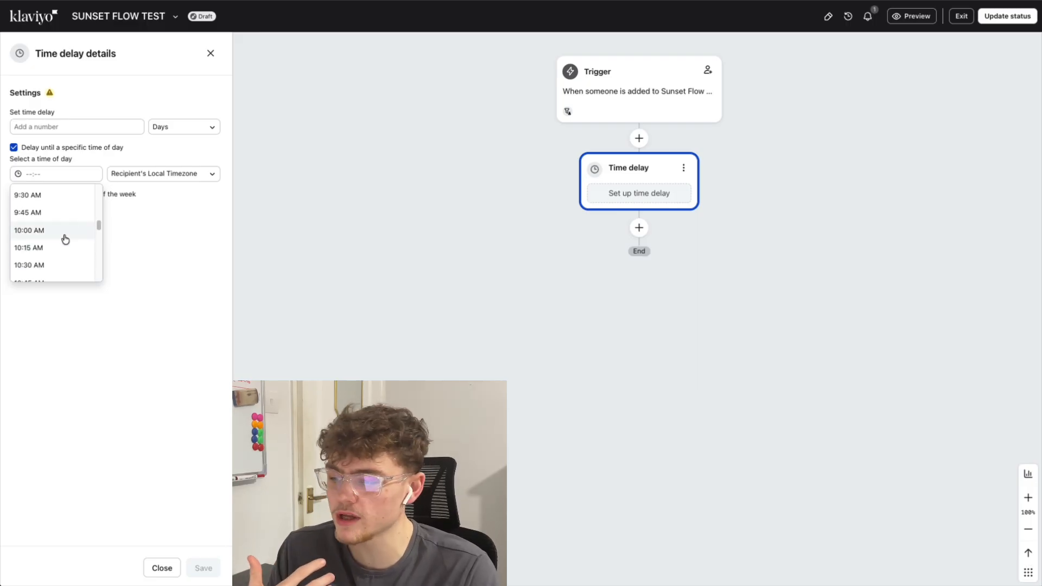
pyautogui.click(87, 265)
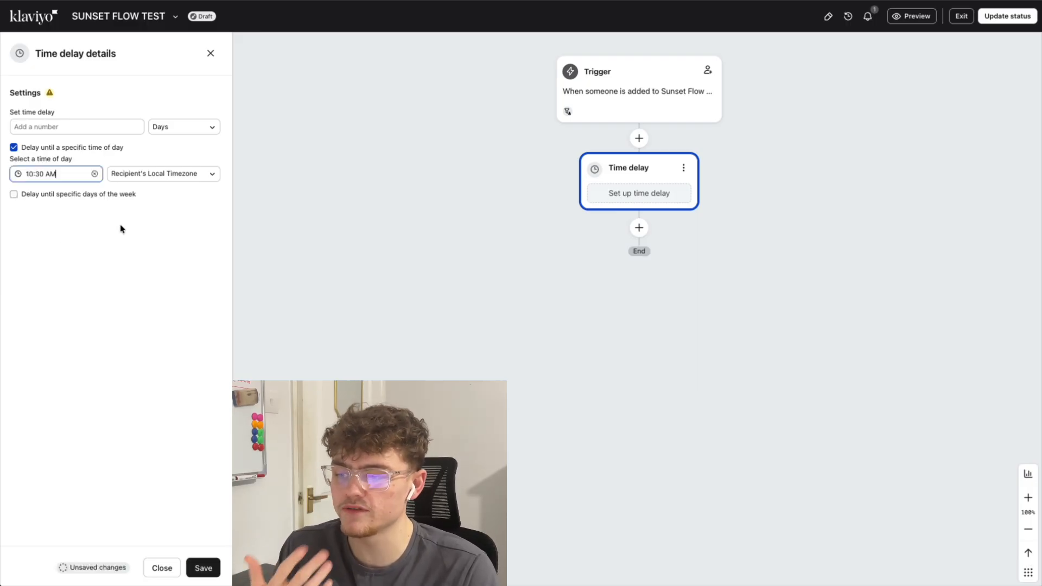
pyautogui.click(204, 567)
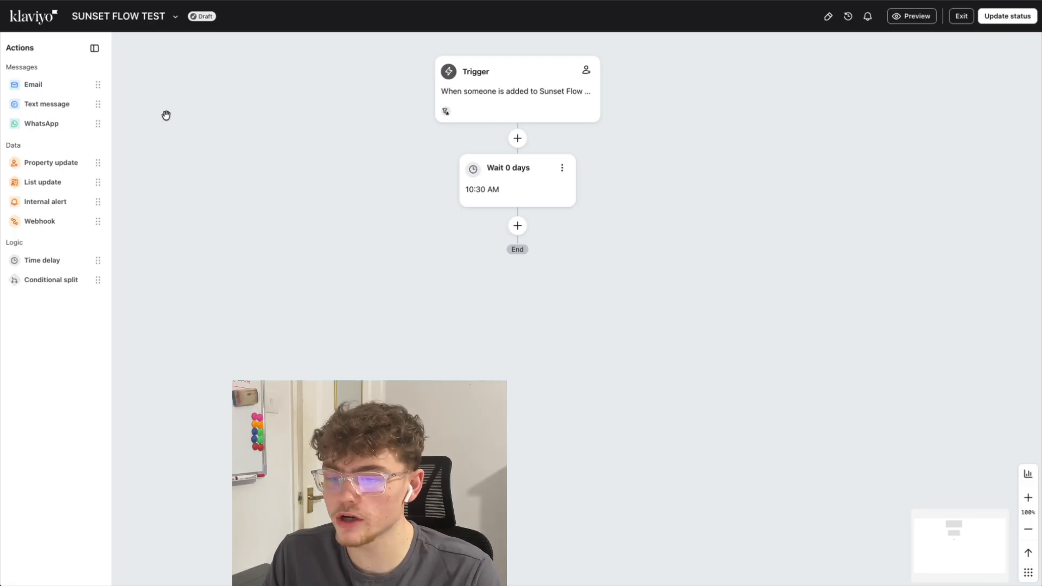
# Add an email after the time delay and open the link address of its UNSUBSCRIBE button for editing
pyautogui.moveTo(86, 84); pyautogui.dragTo(493, 217)
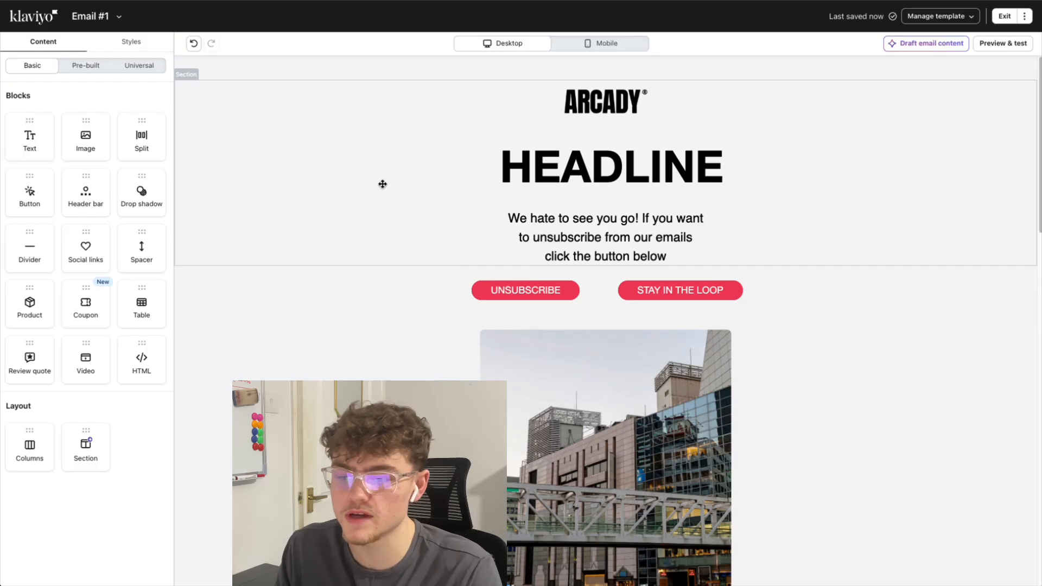
pyautogui.click(525, 287)
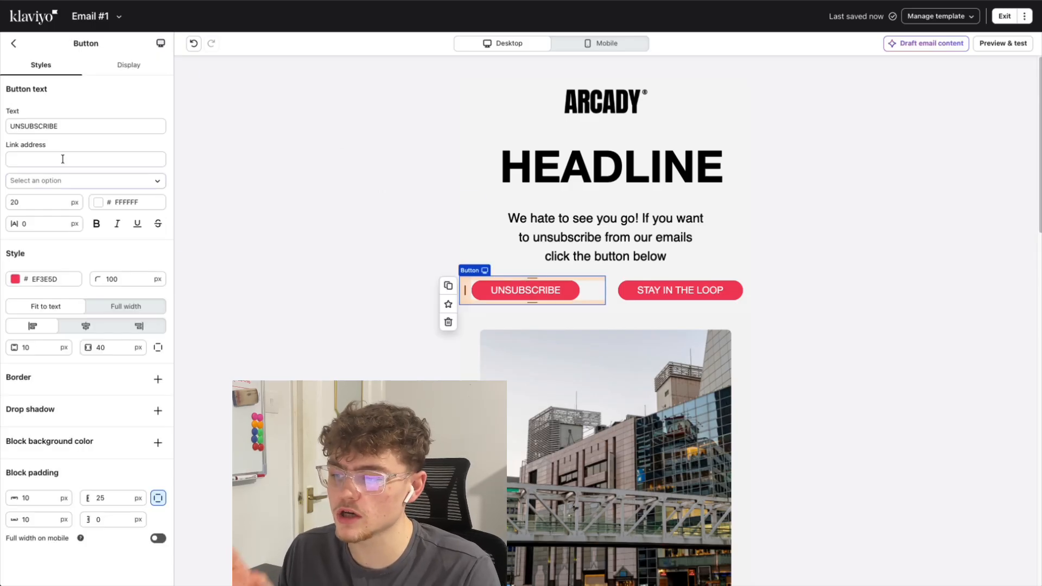
pyautogui.click(33, 154)
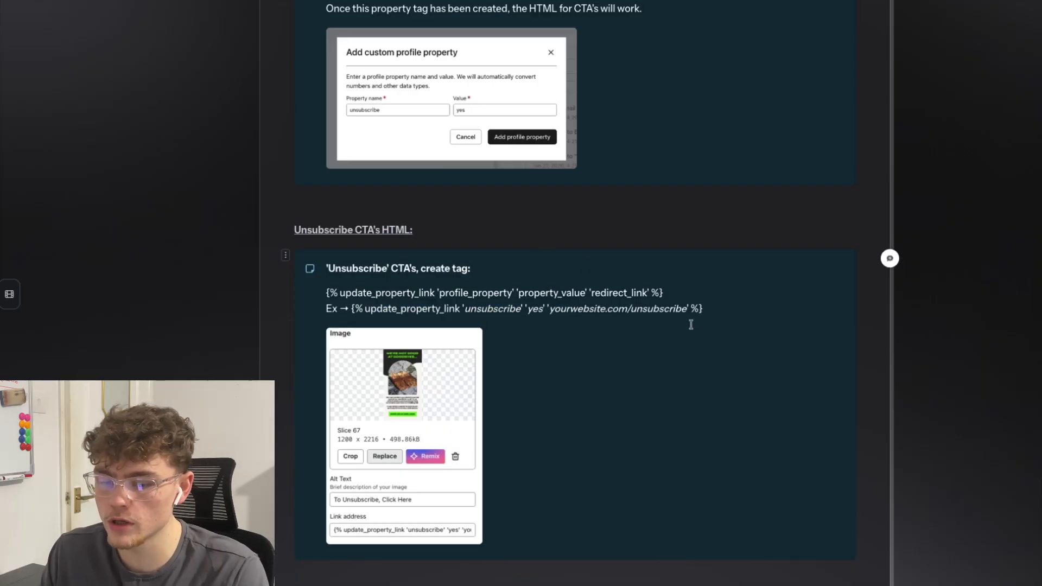
# Examine the update_property_link tag template in the notes and its example's property name, property value and redirect link
pyautogui.moveTo(705, 312); pyautogui.dragTo(368, 318)
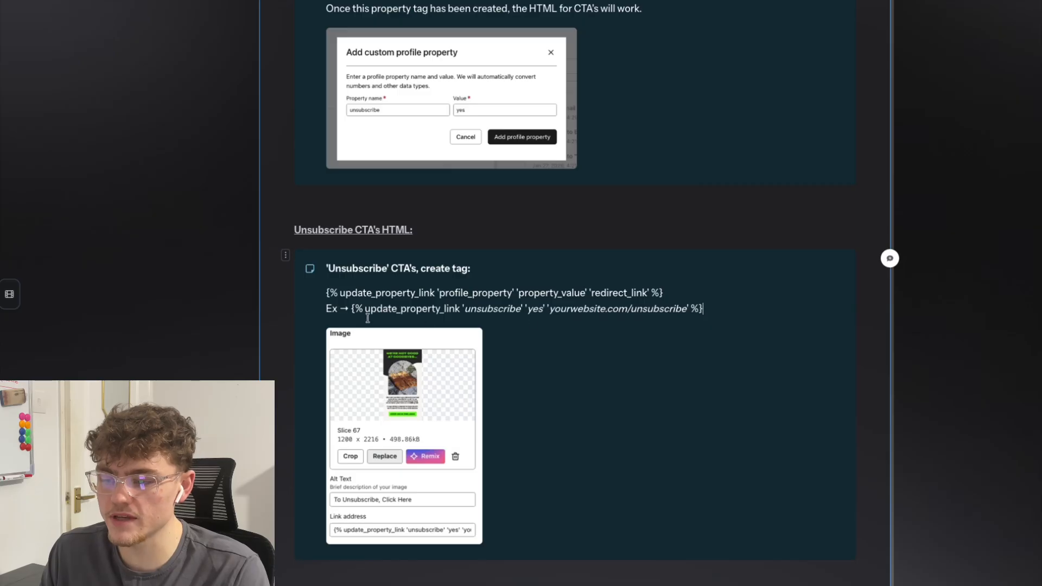
pyautogui.click(331, 294)
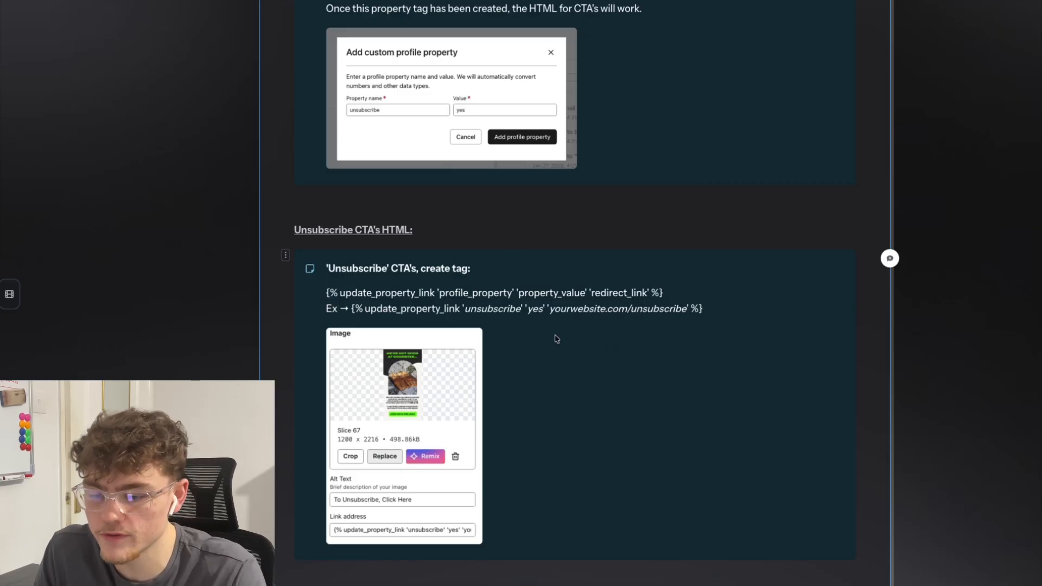
pyautogui.moveTo(667, 293); pyautogui.dragTo(306, 294)
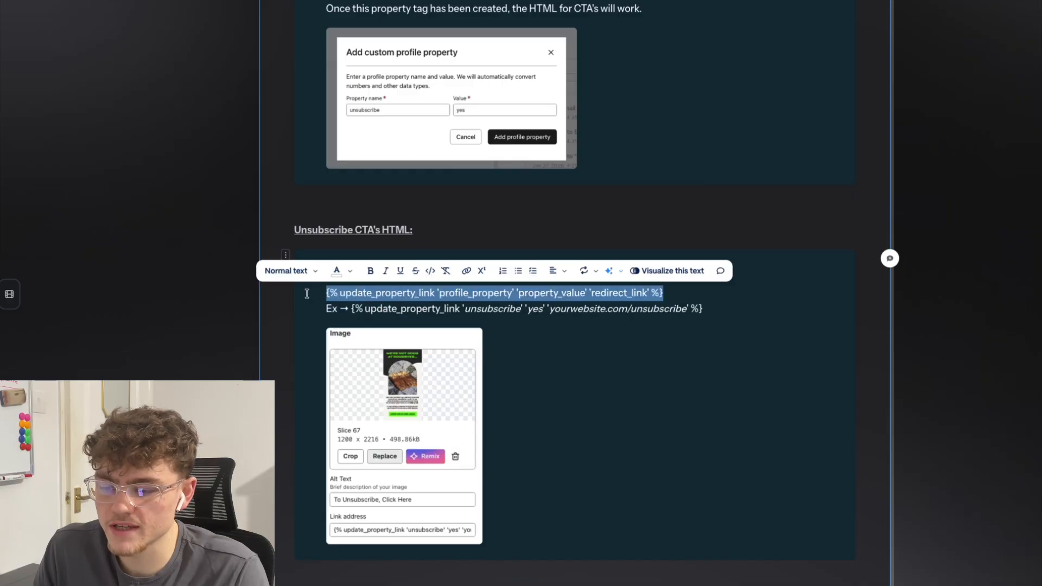
pyautogui.click(370, 294)
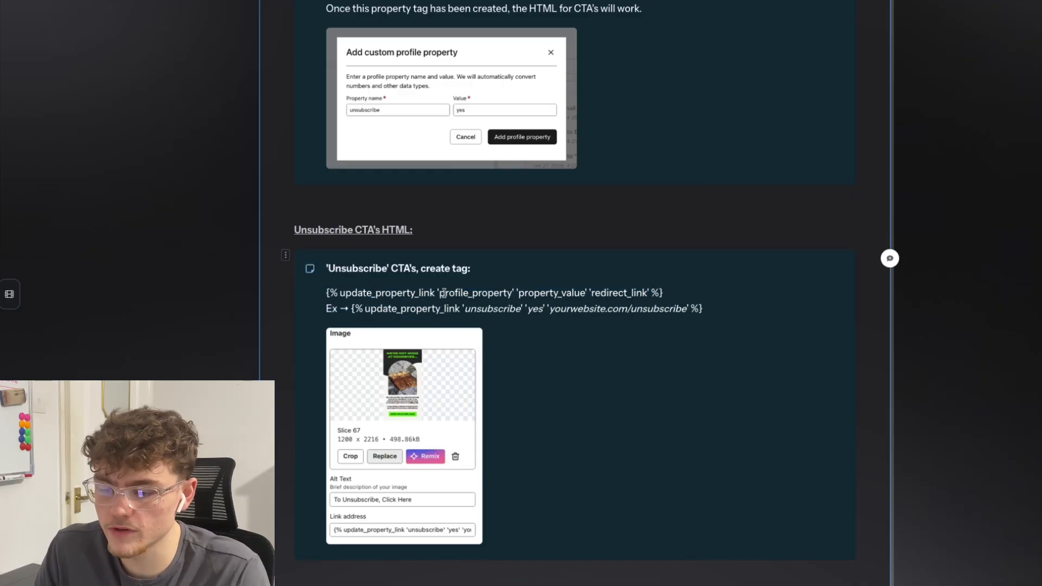
pyautogui.doubleClick(483, 310)
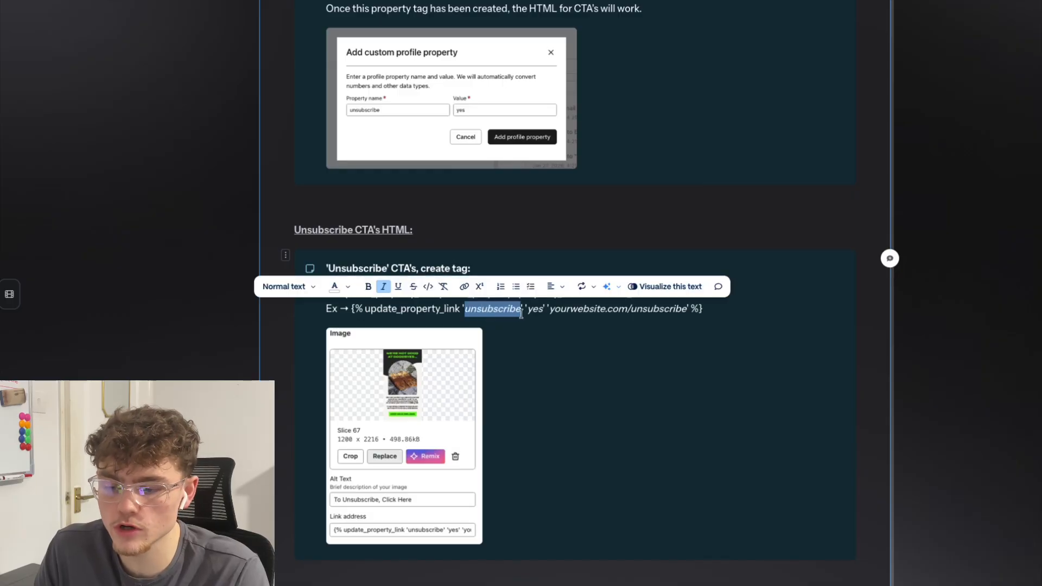
pyautogui.doubleClick(530, 310)
pyautogui.click(668, 311)
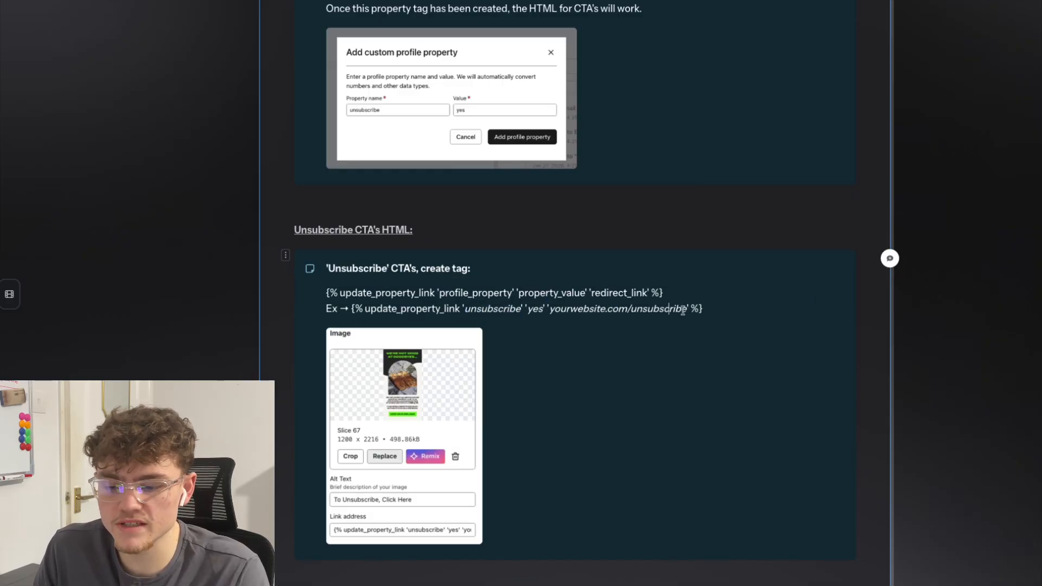
pyautogui.moveTo(687, 311); pyautogui.dragTo(549, 311)
pyautogui.click(597, 310)
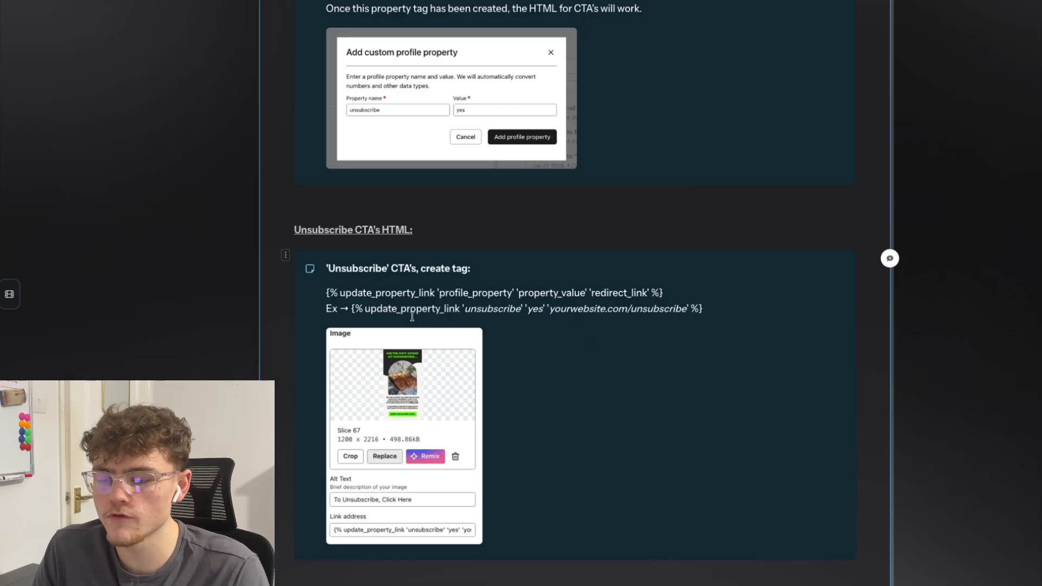
# Copy the example tag {% update_property_link 'unsubscribe' 'yes' 'yourwebsite.com/unsubscribe' %} from the notes into the UNSUBSCRIBE button's link address
pyautogui.moveTo(351, 310); pyautogui.dragTo(483, 320)
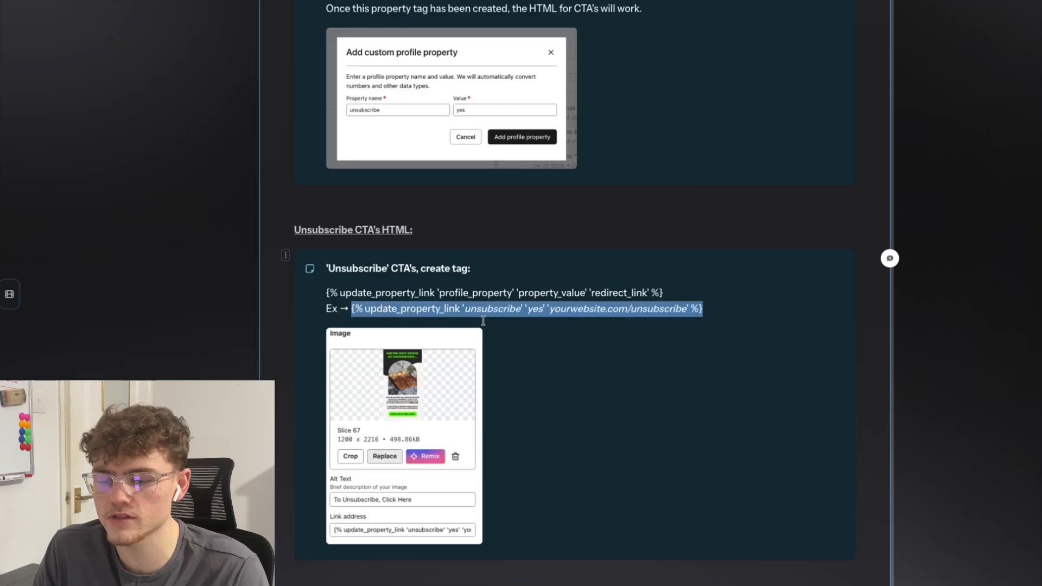
pyautogui.rightClick(701, 310)
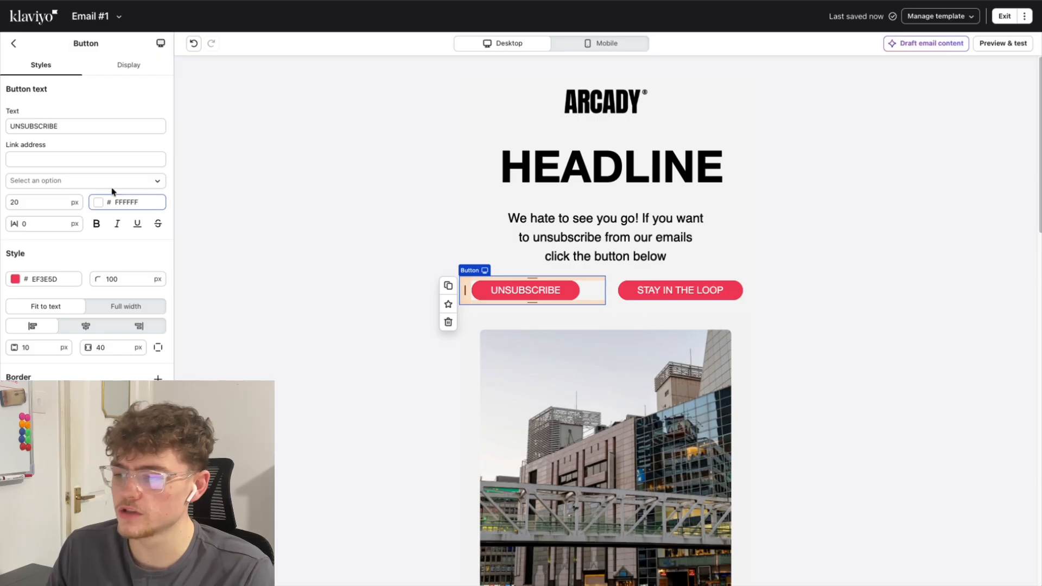
pyautogui.click(109, 162)
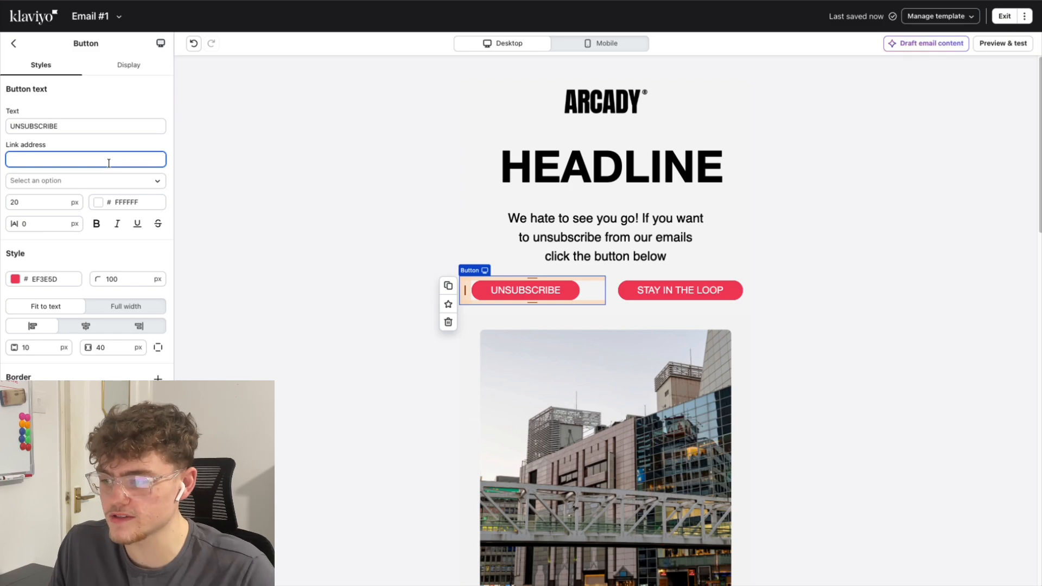
pyautogui.write("{% unsubscribe 'text' 'unsubscribe' 'yes' 'yourwebsite.com/unsubscribe' %}")
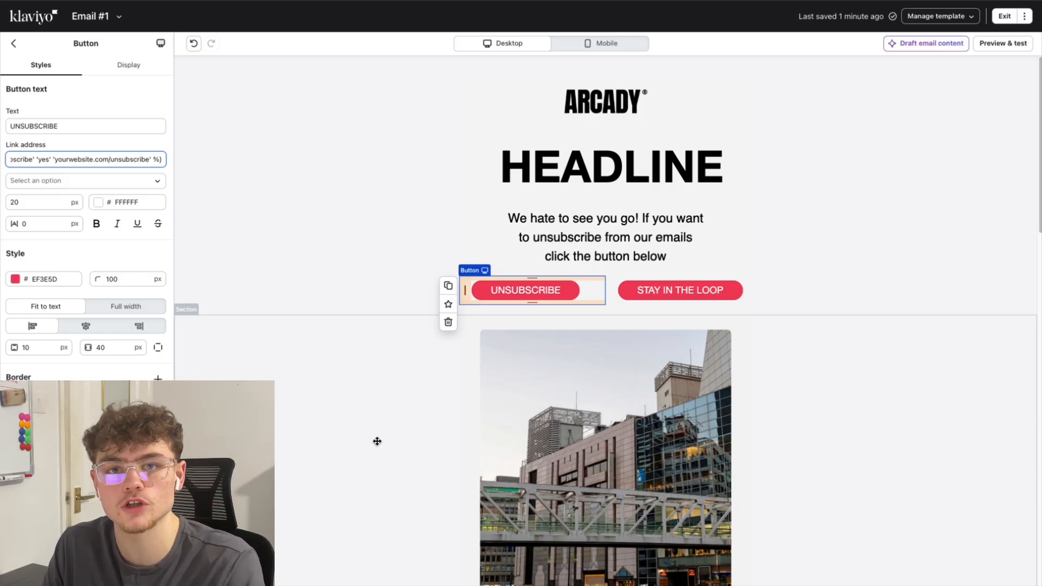
# Check the link addresses of the STAY IN THE LOOP and UNSUBSCRIBE buttons in the email
pyautogui.click(698, 296)
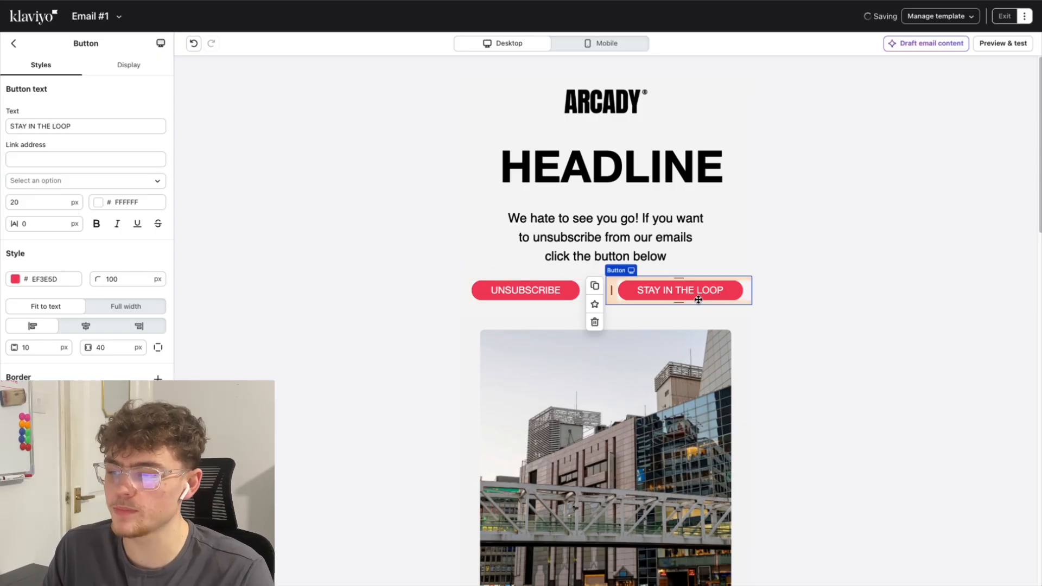
pyautogui.click(154, 162)
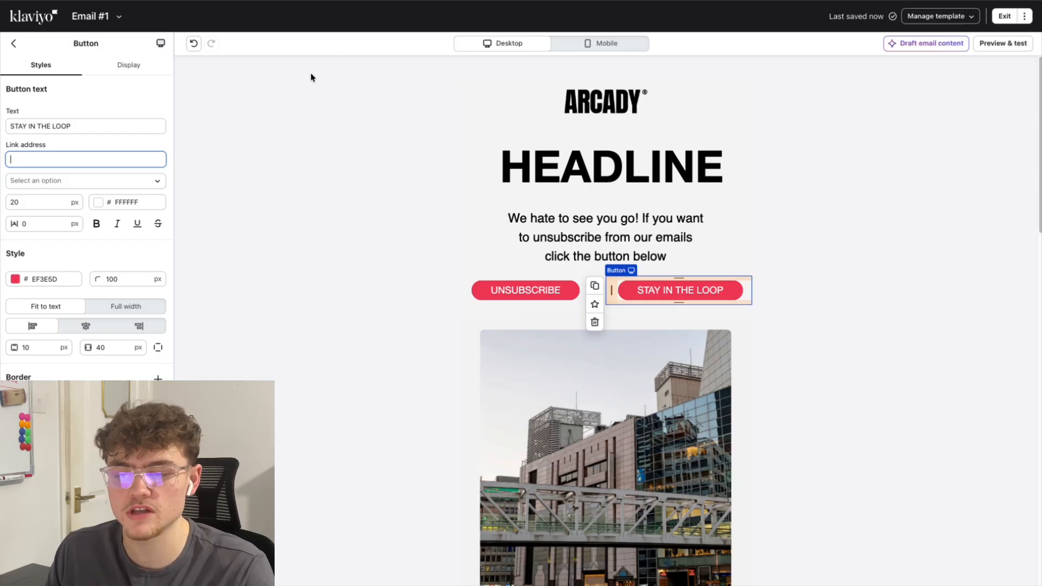
pyautogui.click(375, 76)
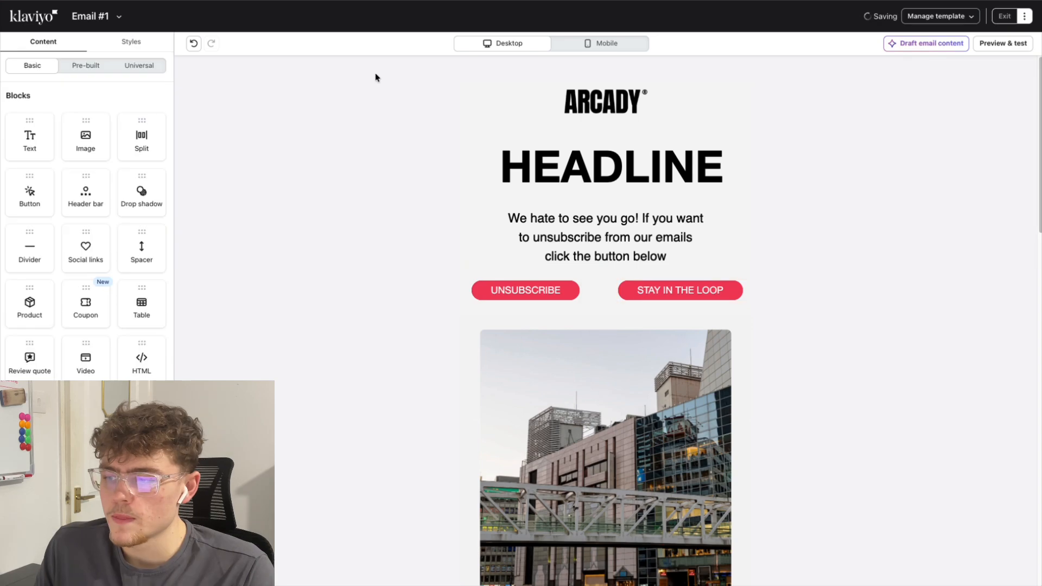
pyautogui.click(553, 297)
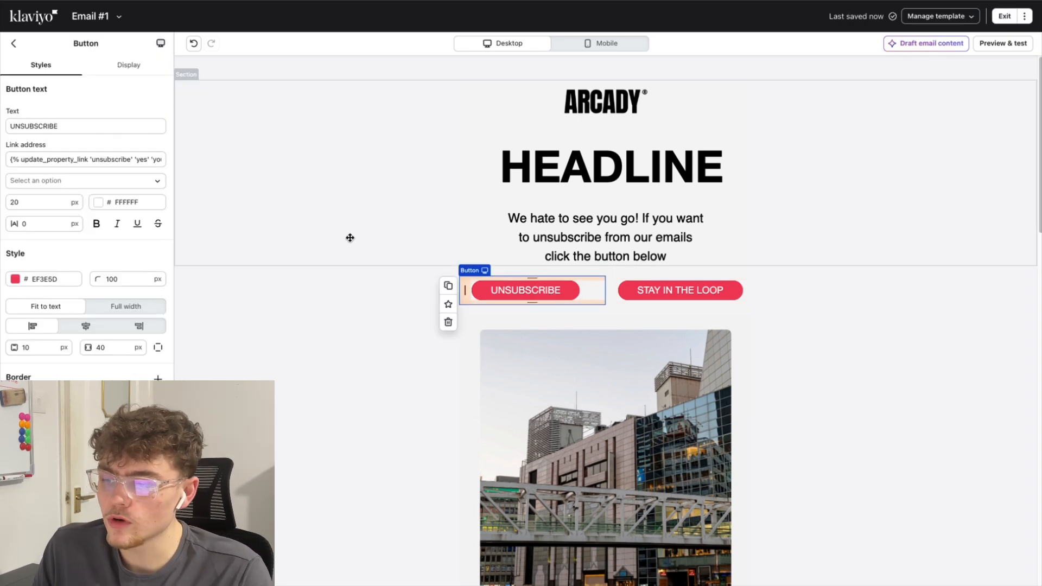
pyautogui.click(649, 291)
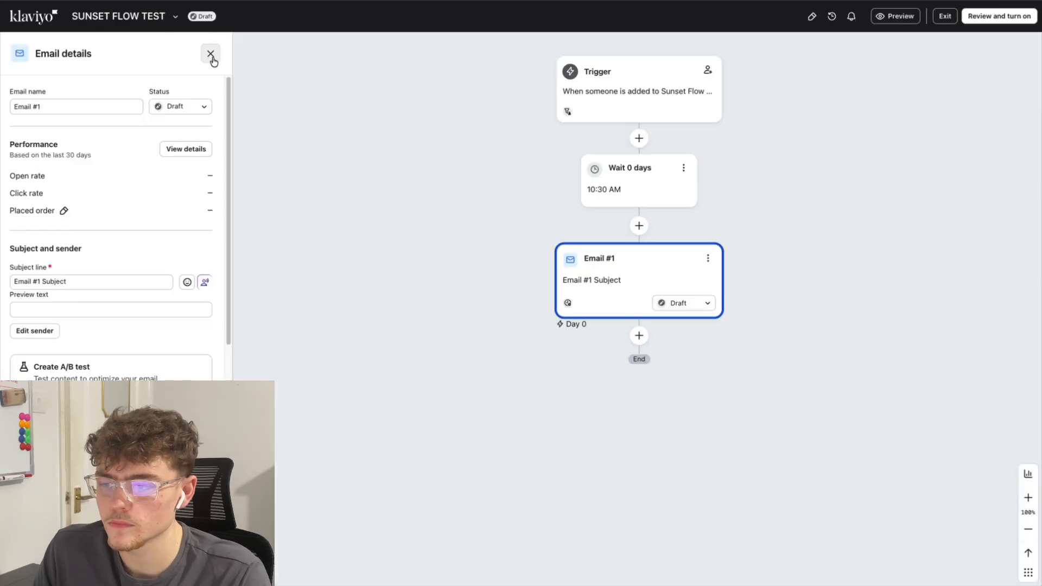
# Add a time delay of 1 day directly after Email #1 in the sunset flow
pyautogui.click(211, 52)
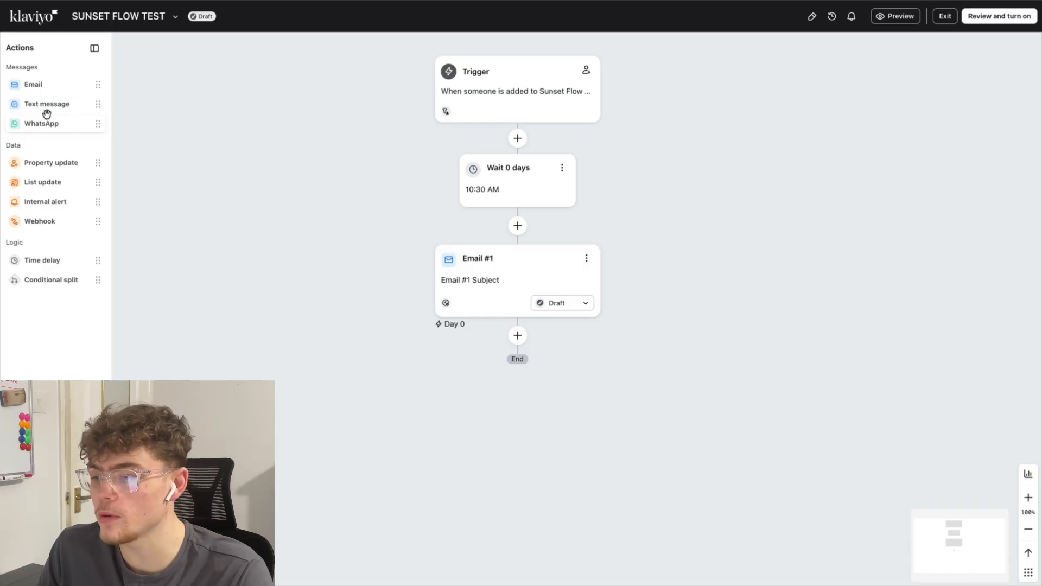
pyautogui.moveTo(43, 260); pyautogui.dragTo(471, 351)
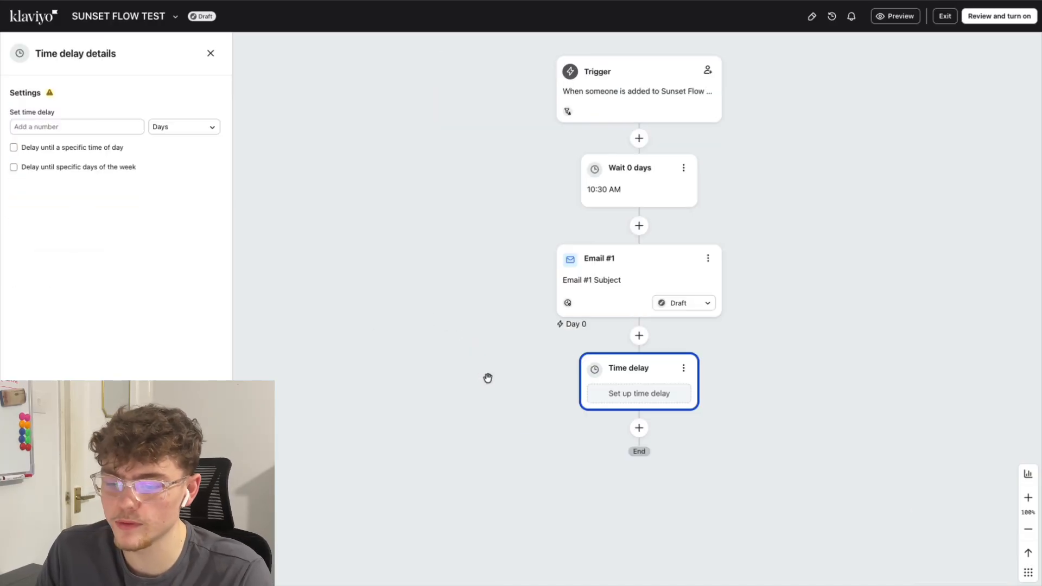
pyautogui.write('1')
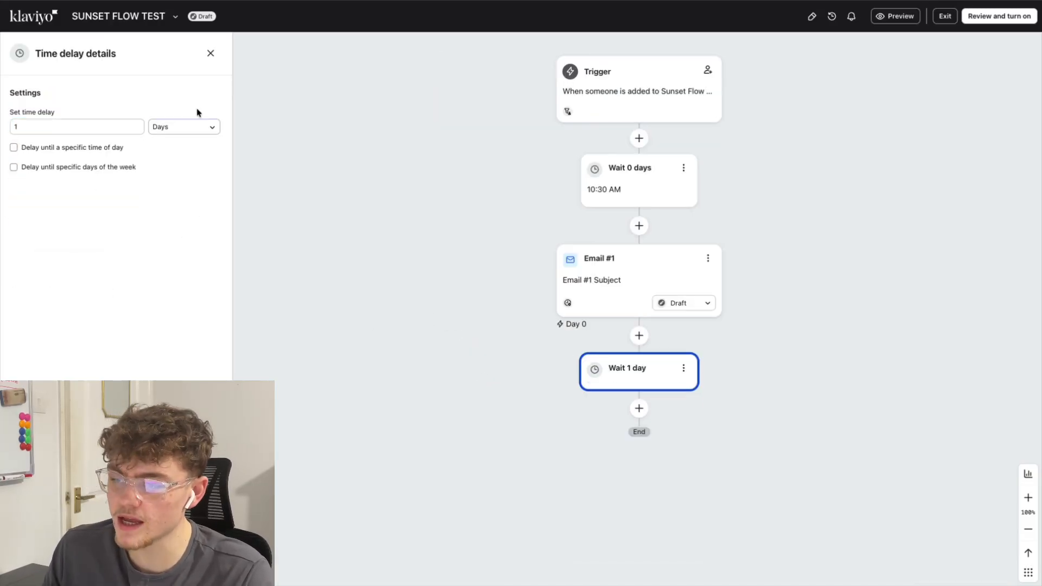
pyautogui.click(211, 52)
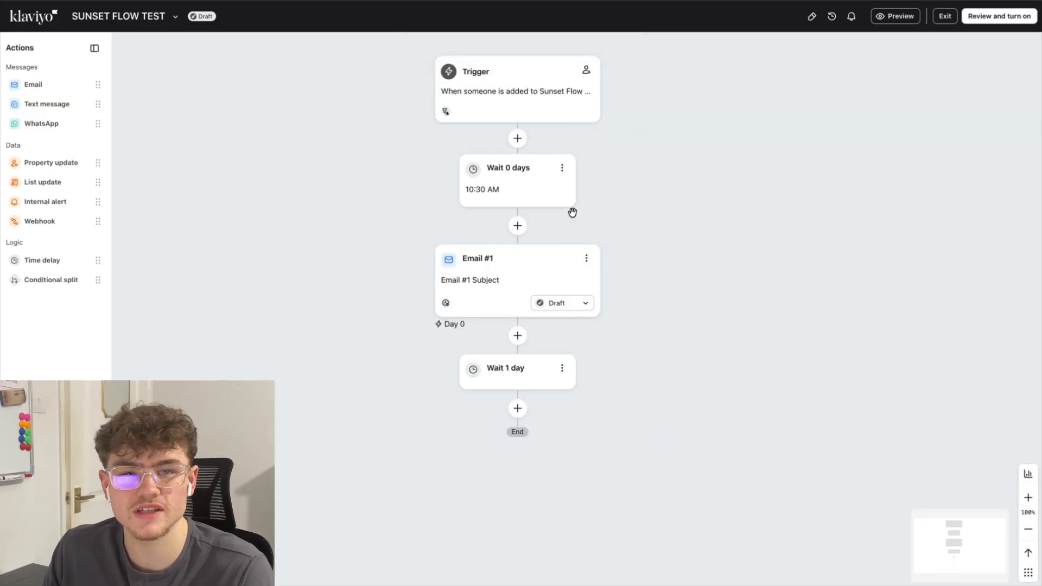
# Review the details of Email #1 and the unsubscribe CTA section of the notes
pyautogui.click(514, 281)
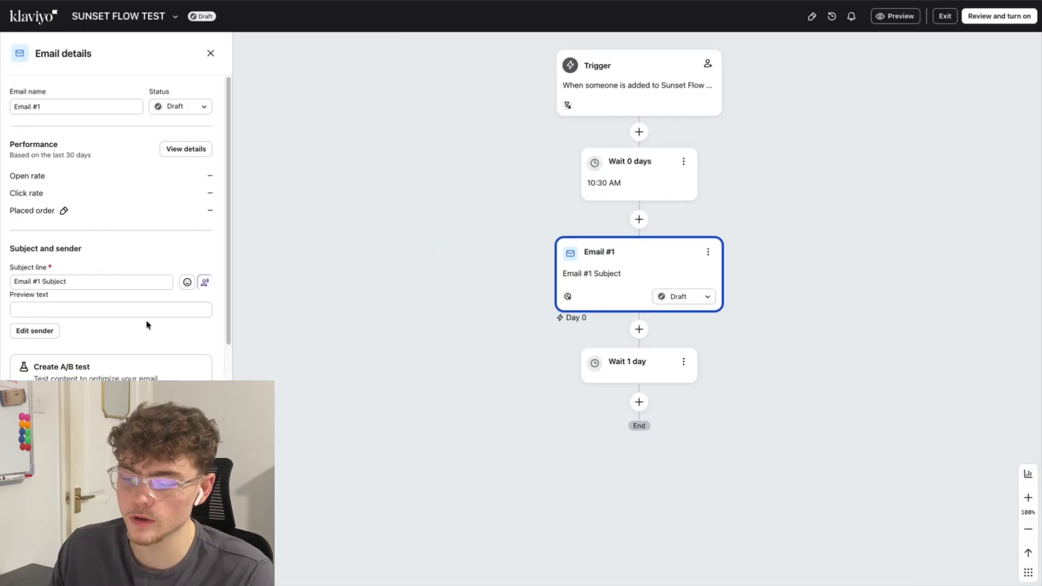
pyautogui.scroll(-3, 59, 311)
pyautogui.scroll(-4, 60, 311)
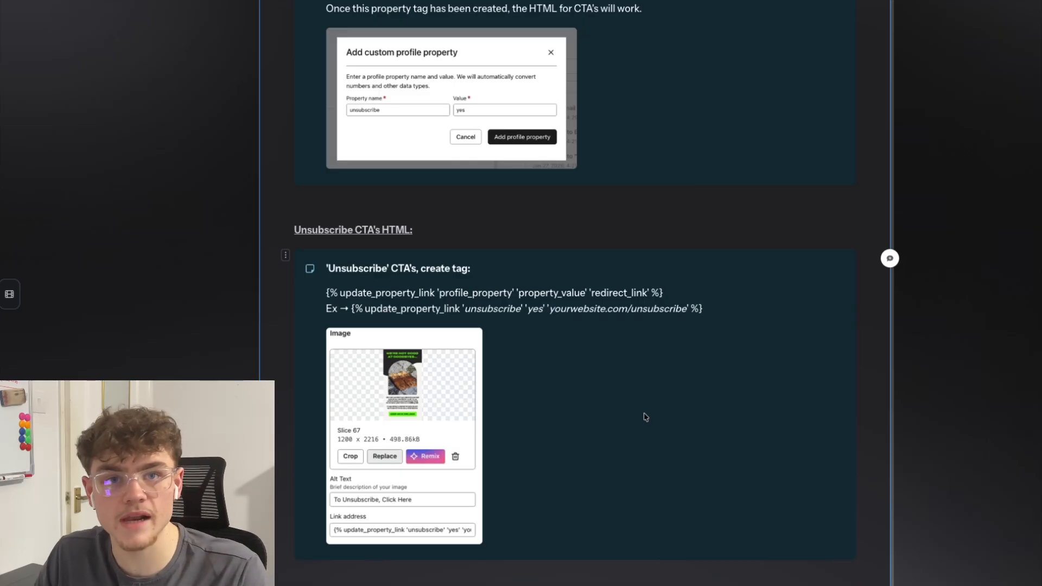
pyautogui.scroll(-7, 600, 379)
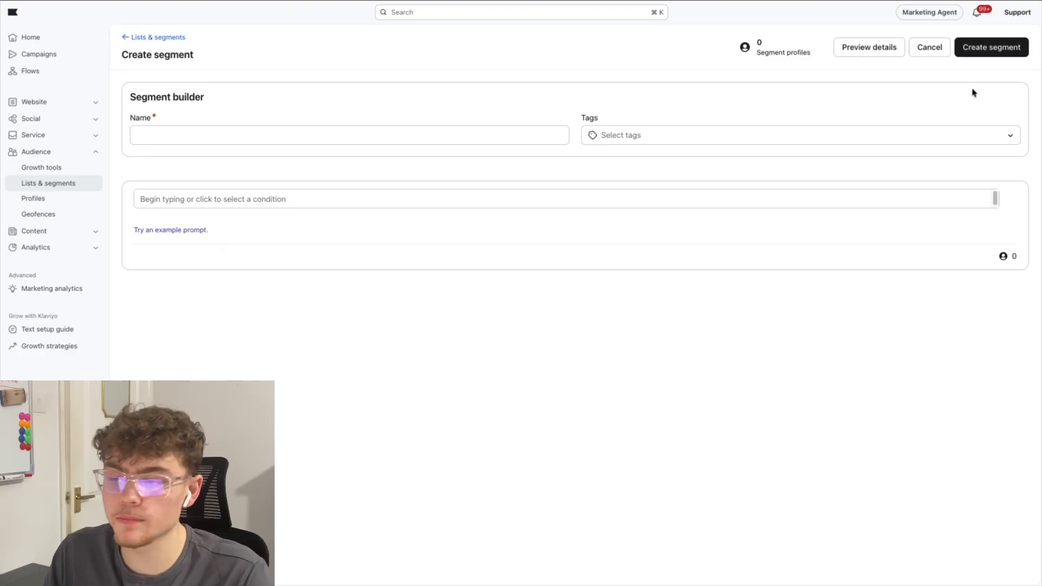
# Name the new segment Unsubscribed (EXCLUDE FROM ALL) and give it a "Properties about someone" condition
pyautogui.click(493, 134)
pyautogui.write('Unsubscribed (EXCLUDE FROM ALL)')
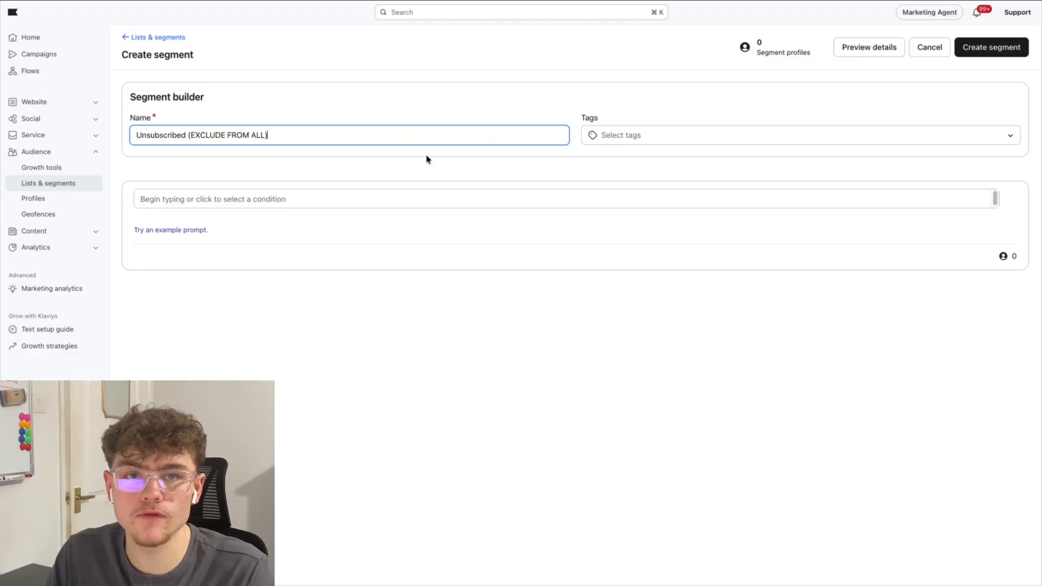
pyautogui.click(327, 204)
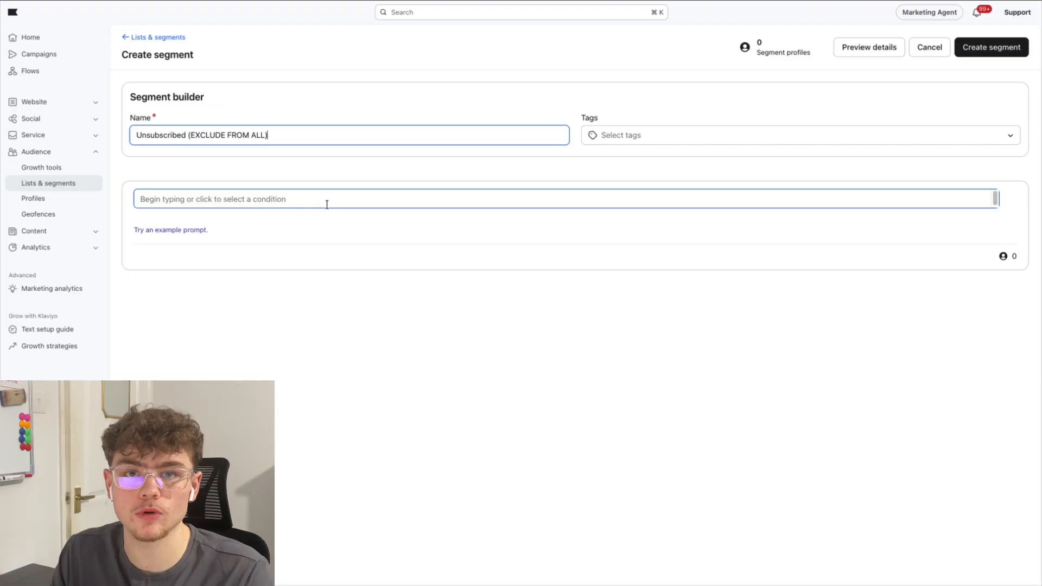
pyautogui.click(327, 204)
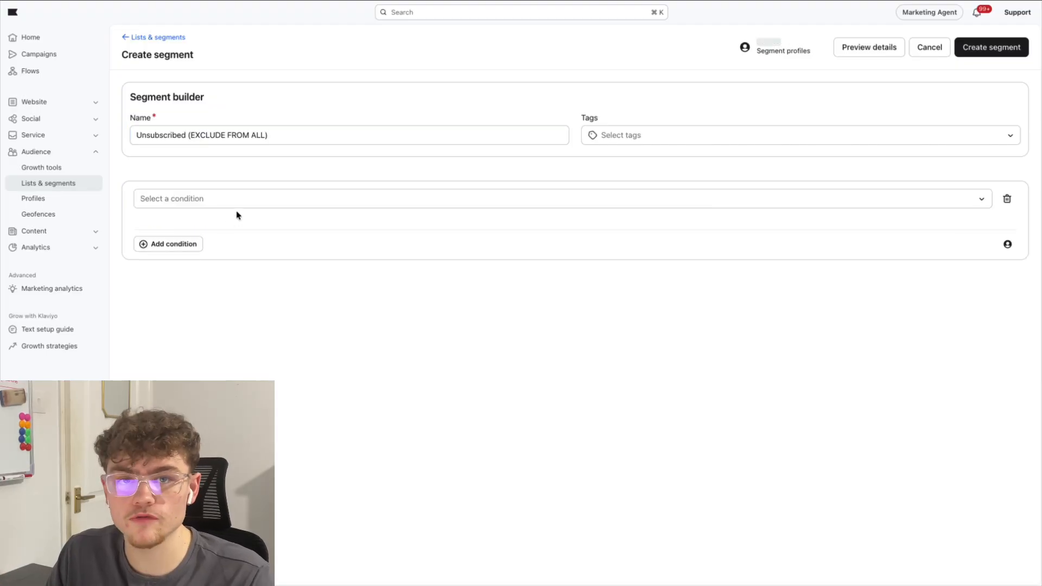
pyautogui.click(220, 205)
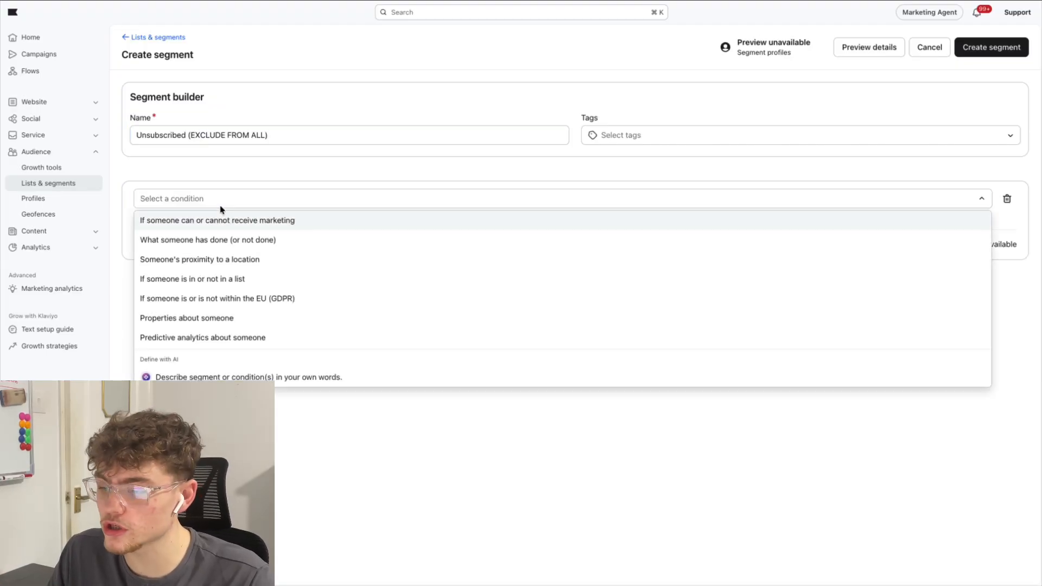
pyautogui.click(198, 321)
# Require the custom property unsubscribe to equal the text yes and create the segment
pyautogui.click(231, 238)
pyautogui.write('uns')
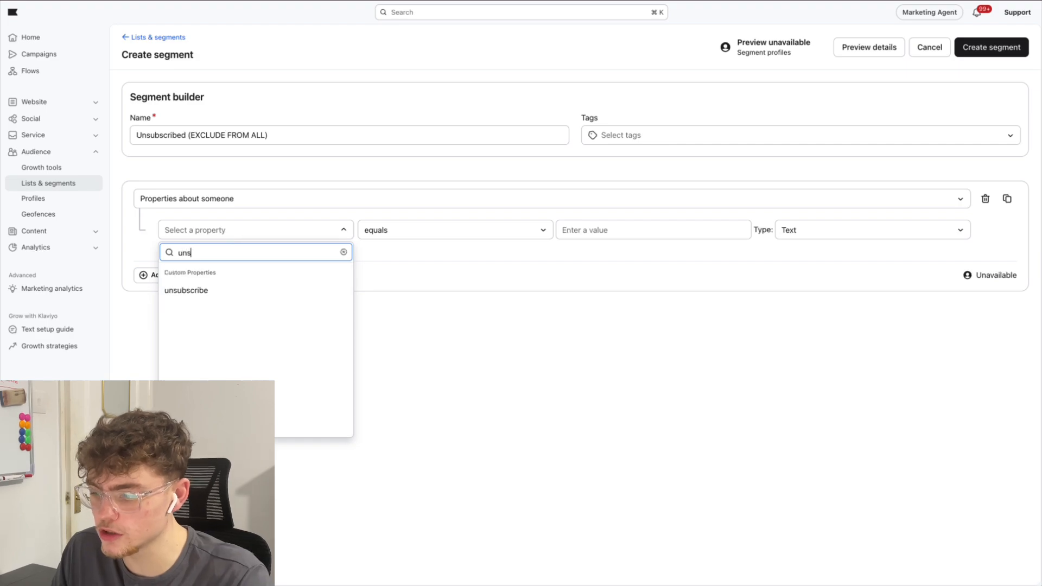
pyautogui.click(217, 291)
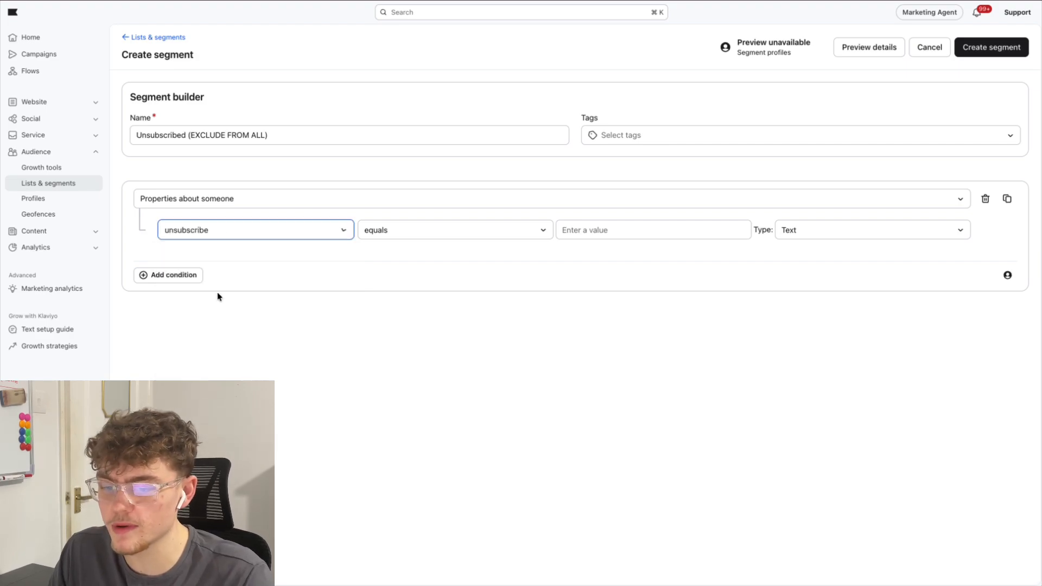
pyautogui.click(592, 230)
pyautogui.write('yes')
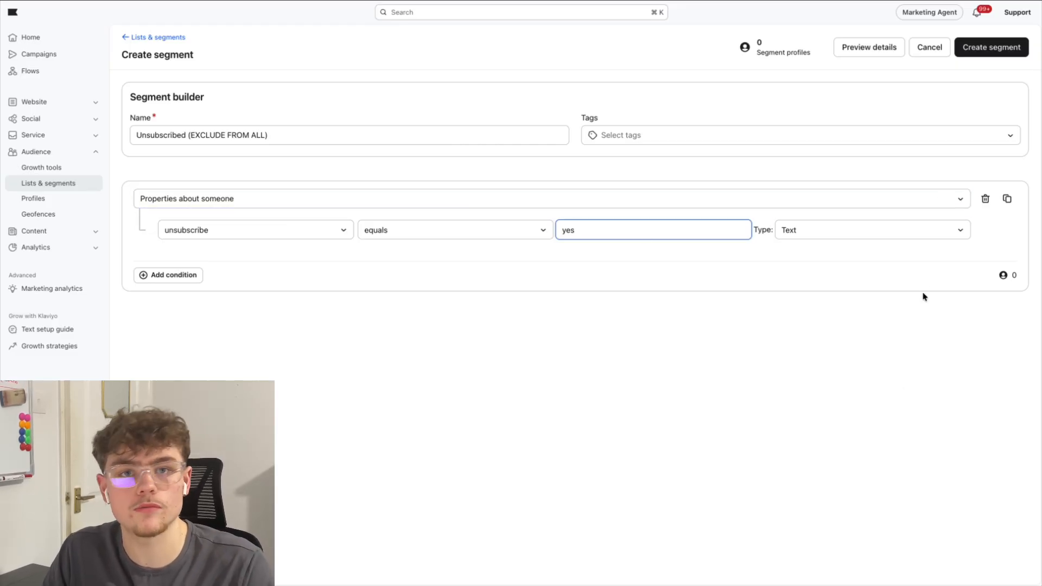
pyautogui.click(993, 47)
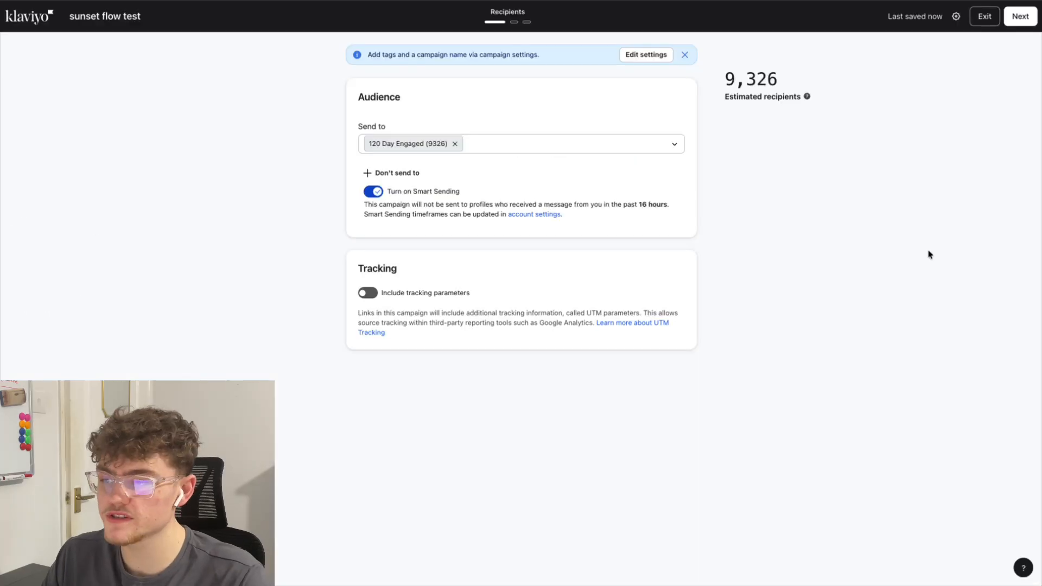
# Exclude the Unsubscribed (EXCLUDE FROM ALL) segment from the recipients of the sunset flow test campaign
pyautogui.click(413, 174)
pyautogui.click(419, 190)
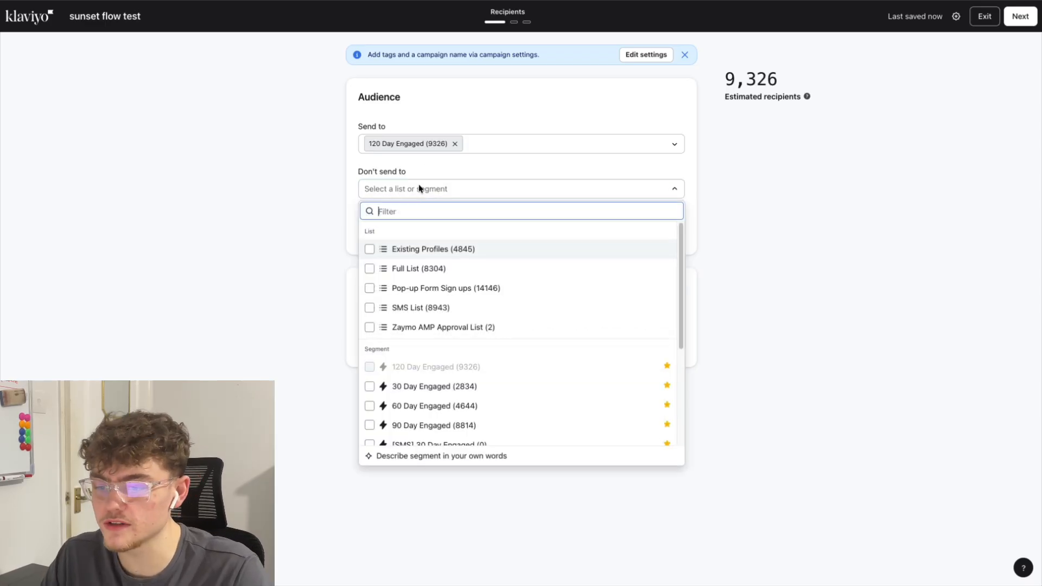
pyautogui.scroll(-5, 430, 206)
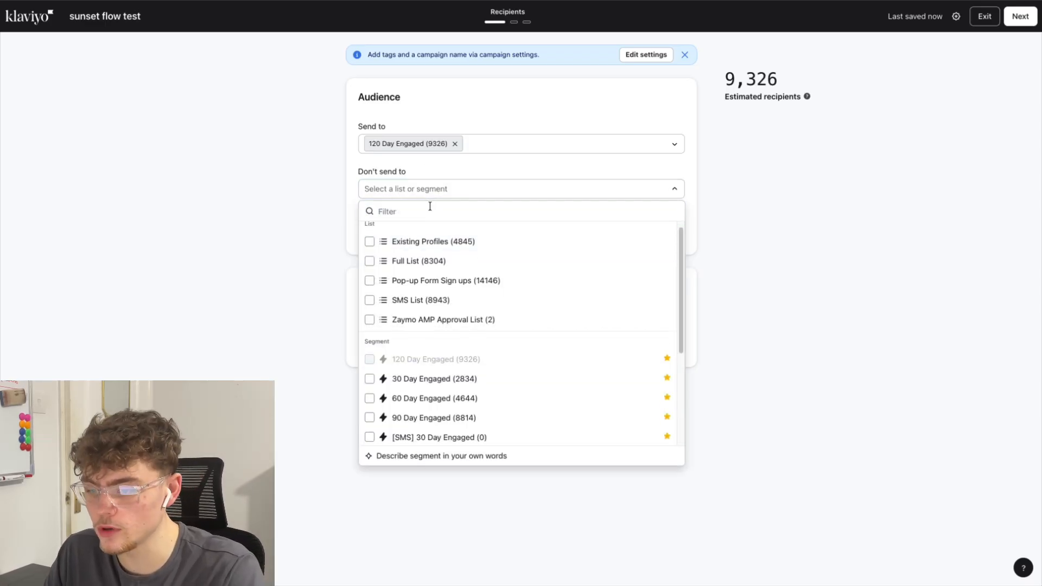
pyautogui.click(441, 196)
pyautogui.click(441, 197)
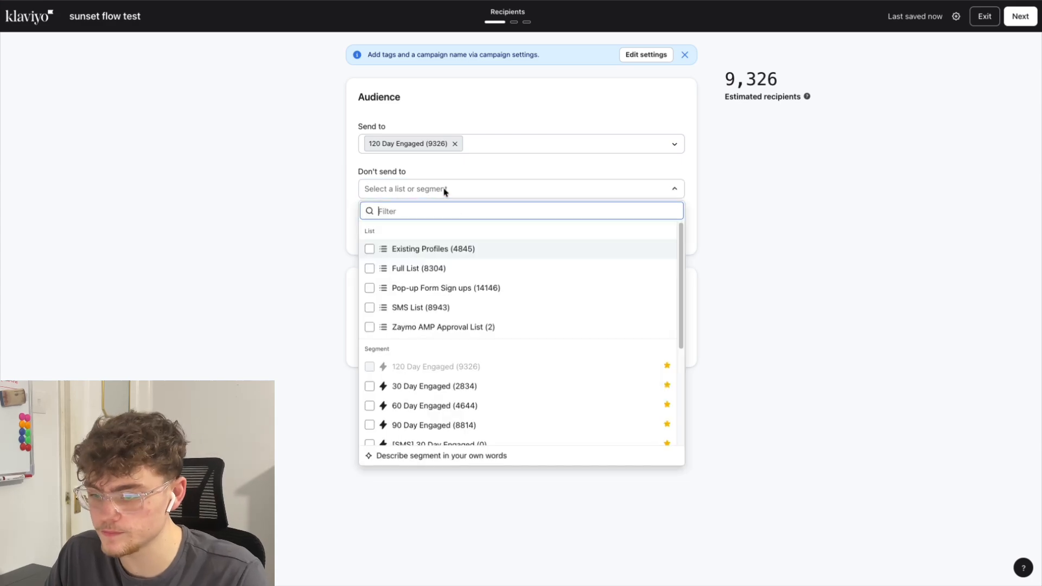
pyautogui.write('Unsubscribed (EXCLUDE FROM ALL)')
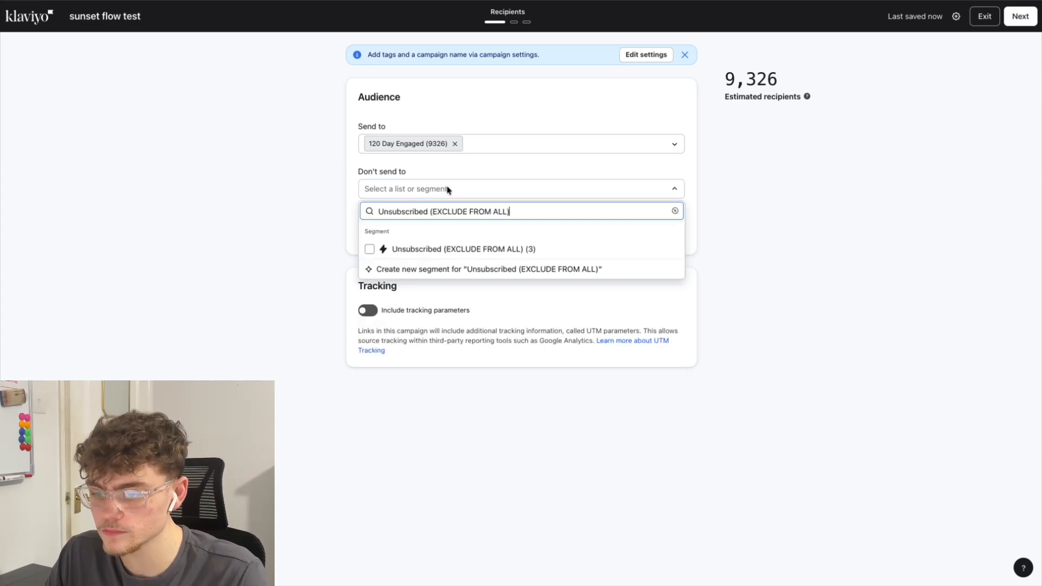
pyautogui.click(560, 247)
pyautogui.click(277, 177)
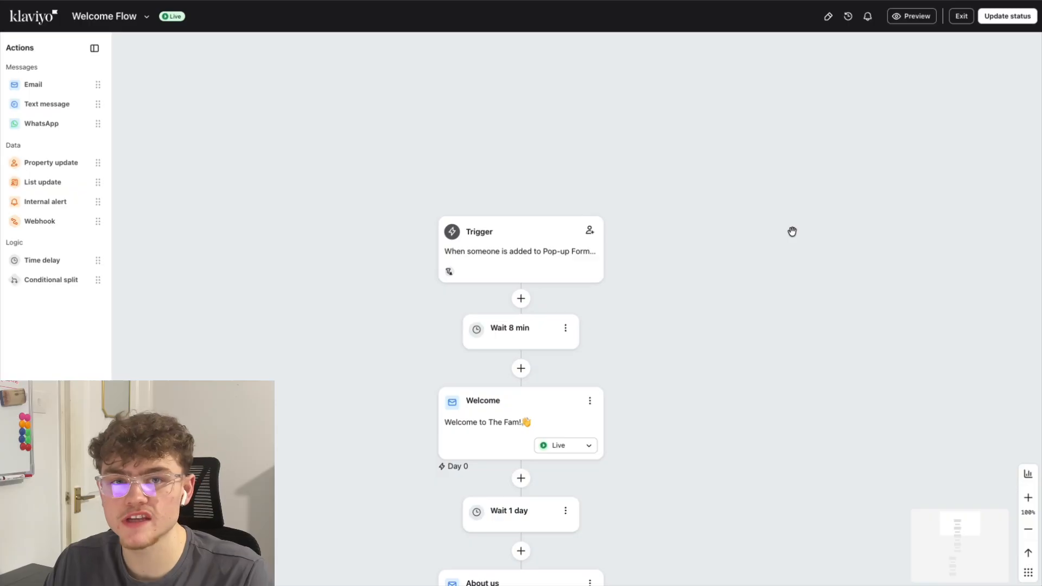
# Add a profile filter to the Welcome Flow trigger requiring that the property unsubscribe doesn't equal the text yes
pyautogui.moveTo(791, 232); pyautogui.dragTo(782, 211)
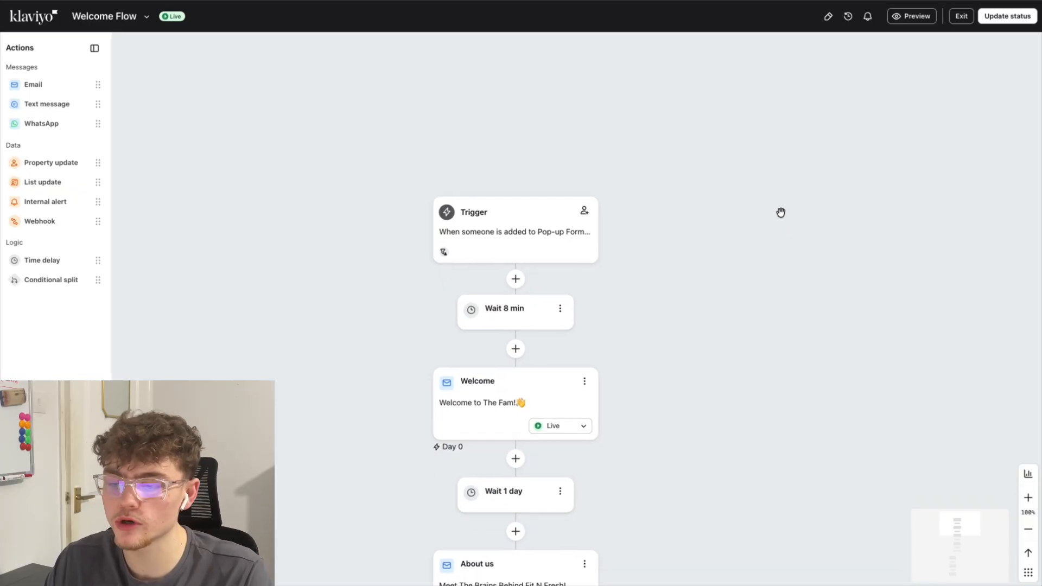
pyautogui.click(543, 241)
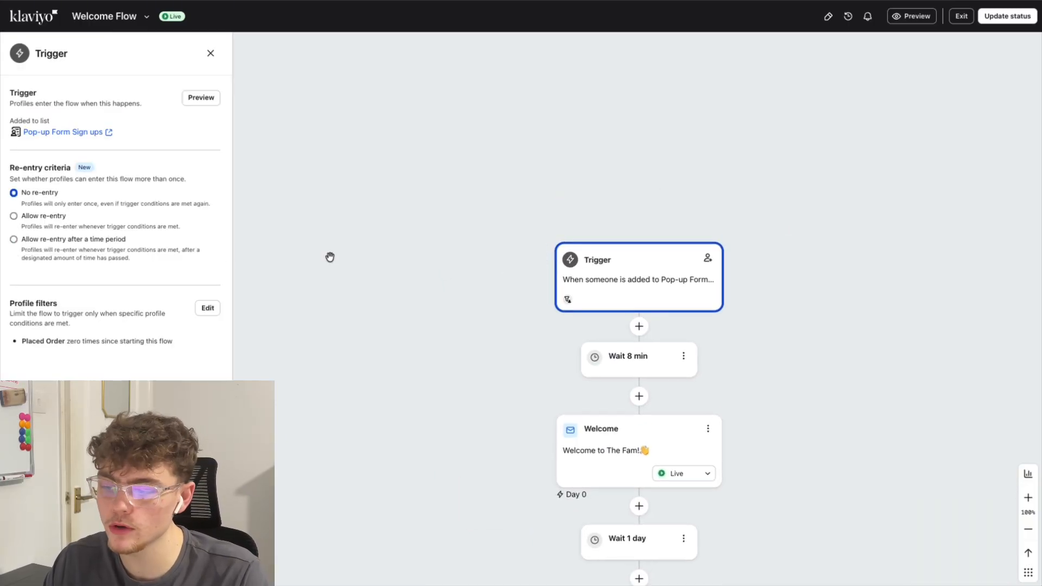
pyautogui.click(204, 306)
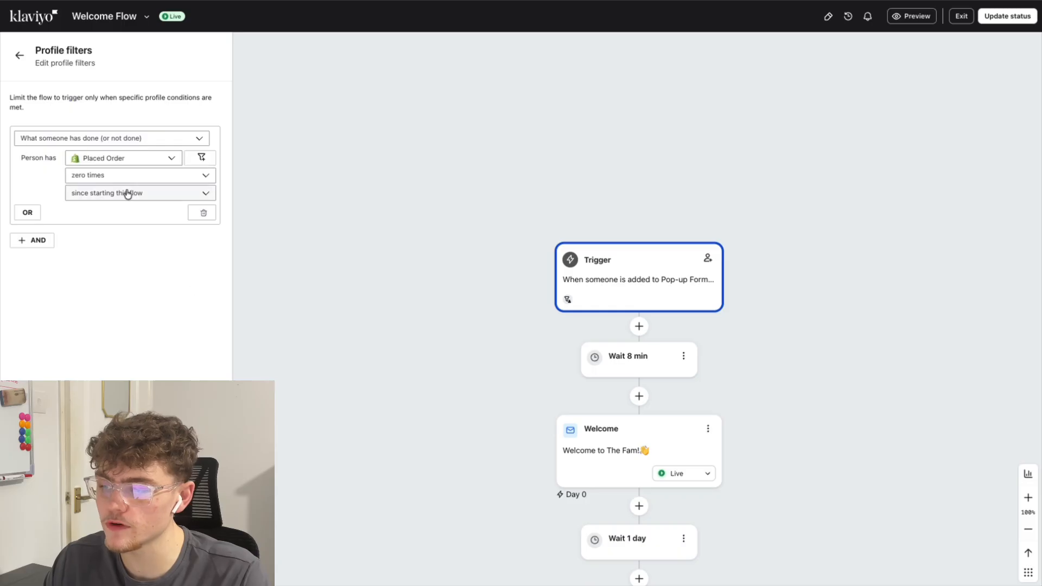
pyautogui.click(46, 239)
pyautogui.click(63, 276)
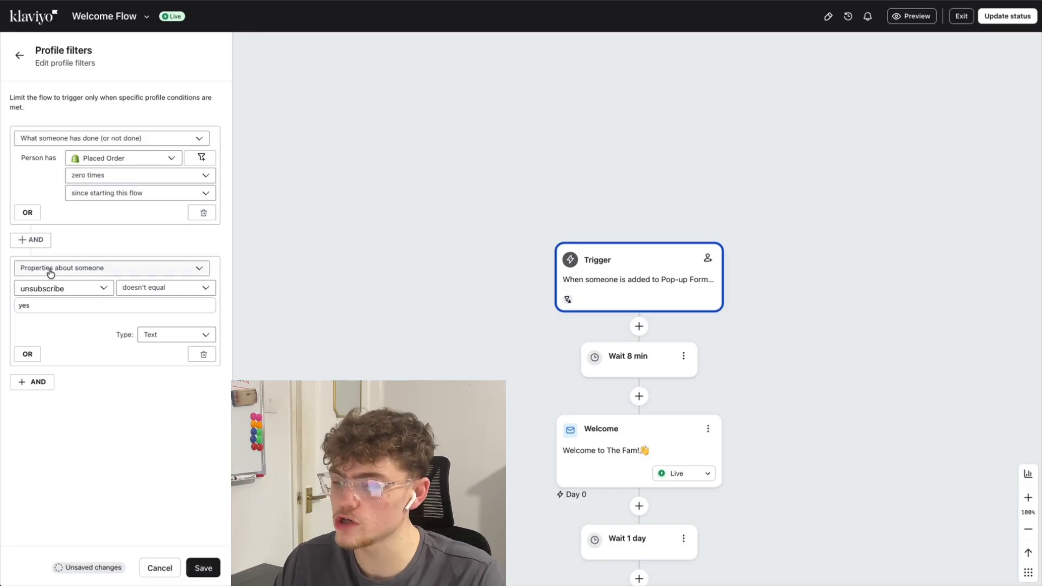
pyautogui.click(60, 309)
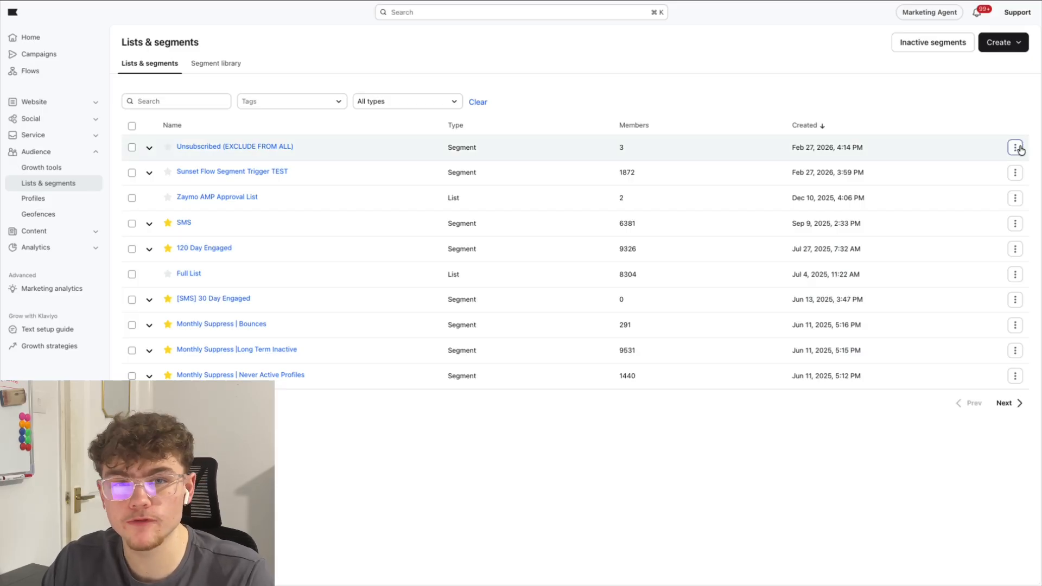
# Open the actions for the Unsubscribed (EXCLUDE FROM ALL) segment and review the notes on profile property setup, unsubscribe CTAs, exclusion and suppression
pyautogui.click(1019, 148)
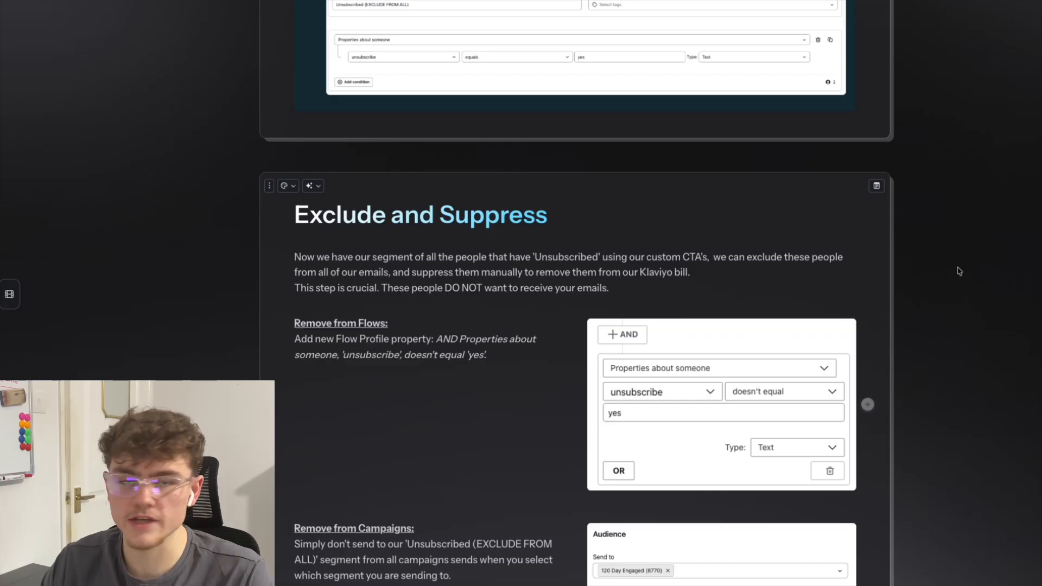
pyautogui.scroll(-3, 962, 256)
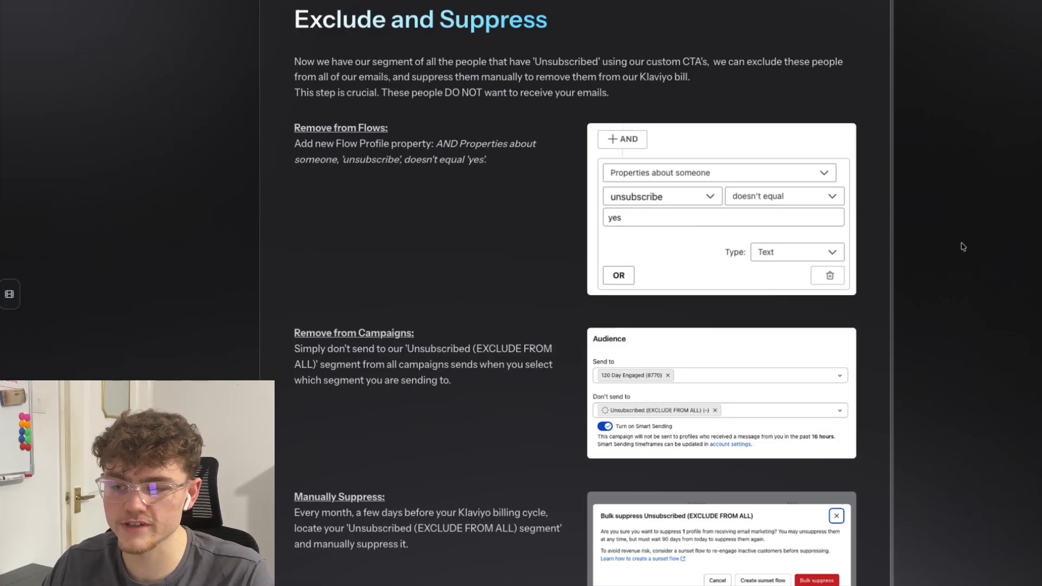
pyautogui.scroll(9, 955, 247)
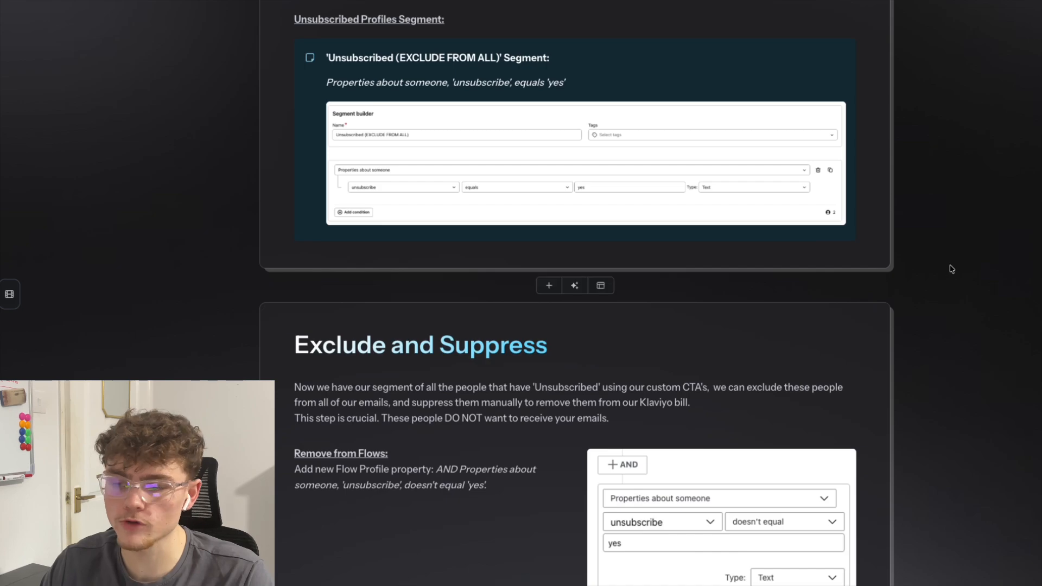
pyautogui.scroll(5, 942, 266)
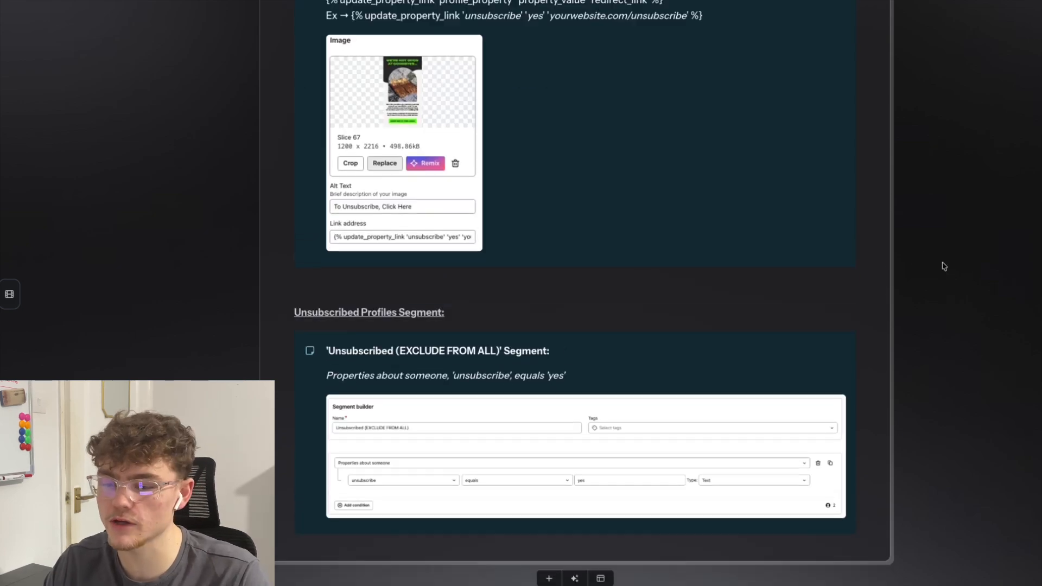
pyautogui.scroll(1, 943, 275)
pyautogui.scroll(6, 930, 275)
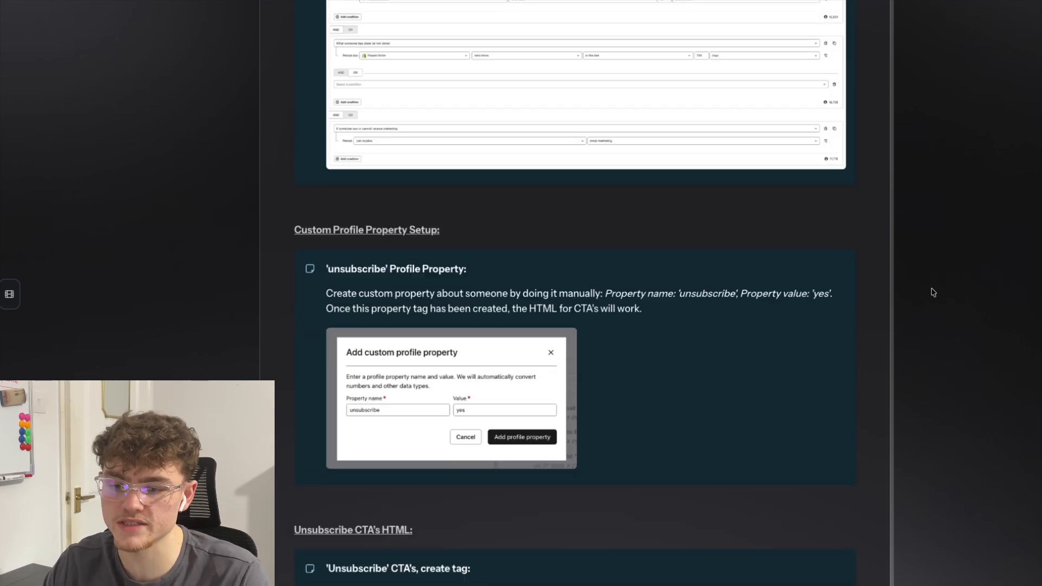
pyautogui.scroll(3, 922, 293)
pyautogui.scroll(-14, 903, 279)
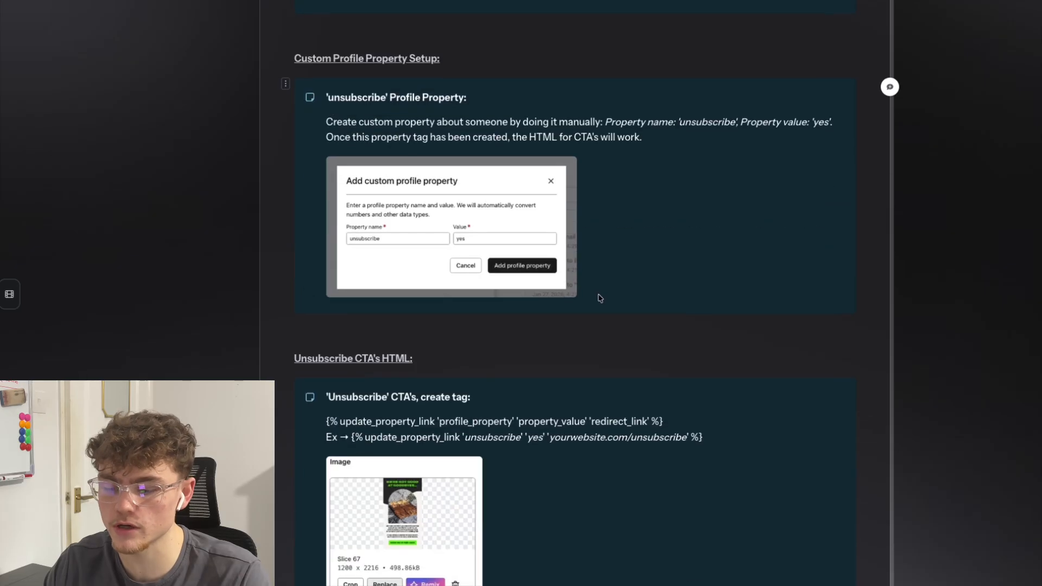
pyautogui.scroll(-15, 923, 315)
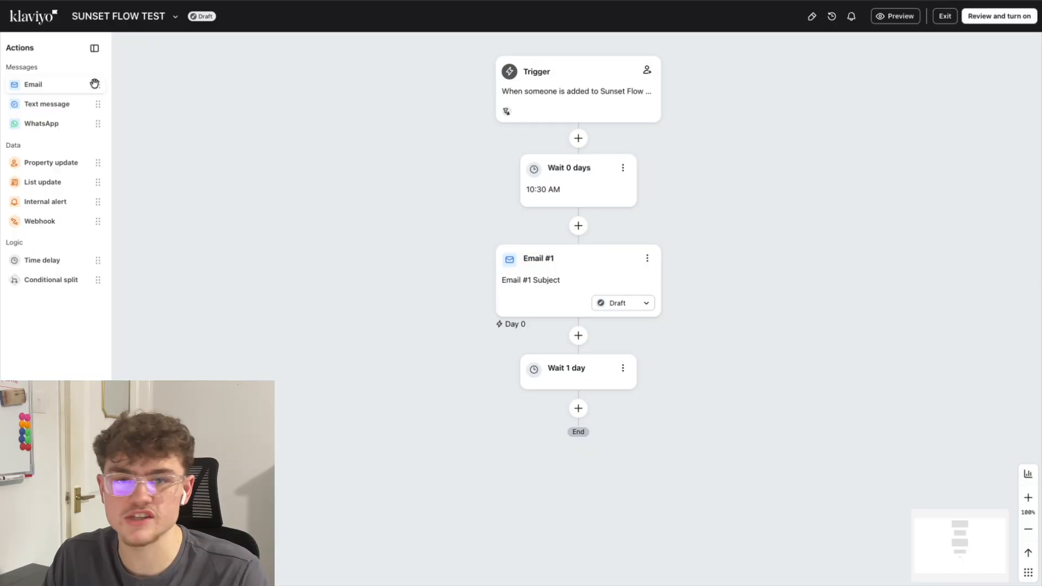
# Add Email #2 after the 1-day delay in the sunset flow and follow it with a time delay of 2 days
pyautogui.moveTo(98, 84); pyautogui.dragTo(640, 422)
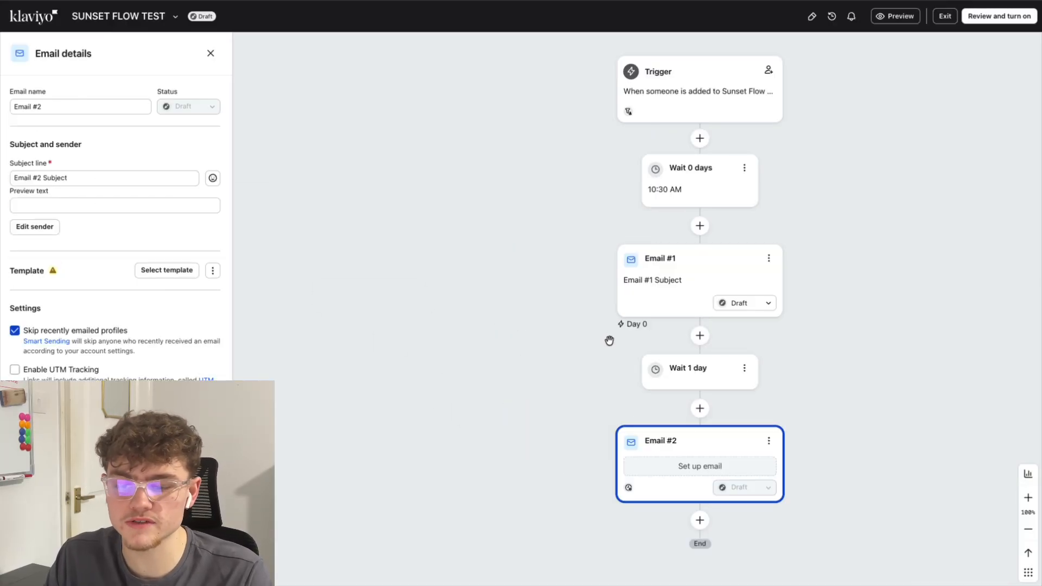
pyautogui.click(211, 53)
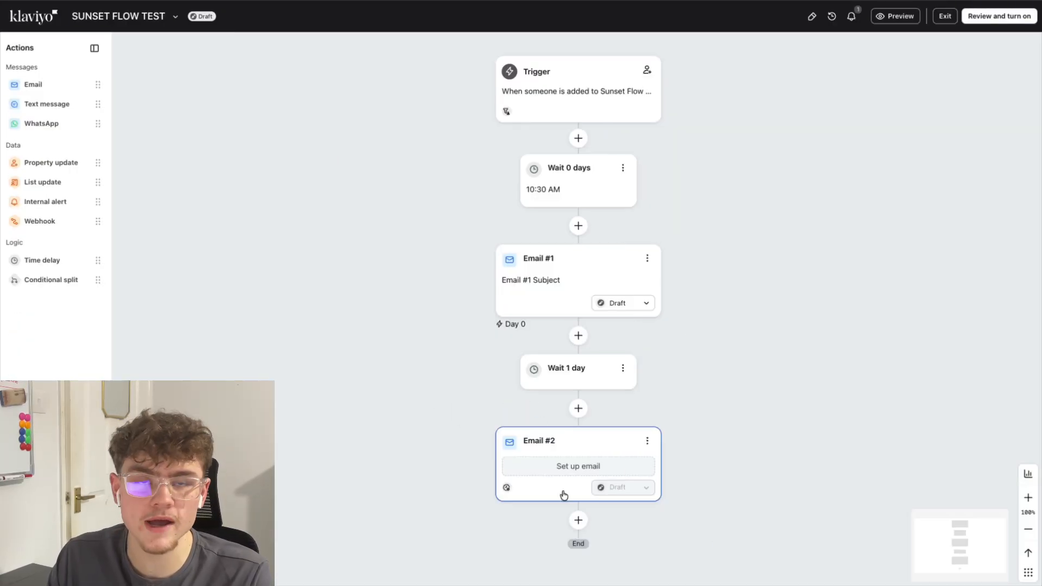
pyautogui.scroll(-3, 579, 479)
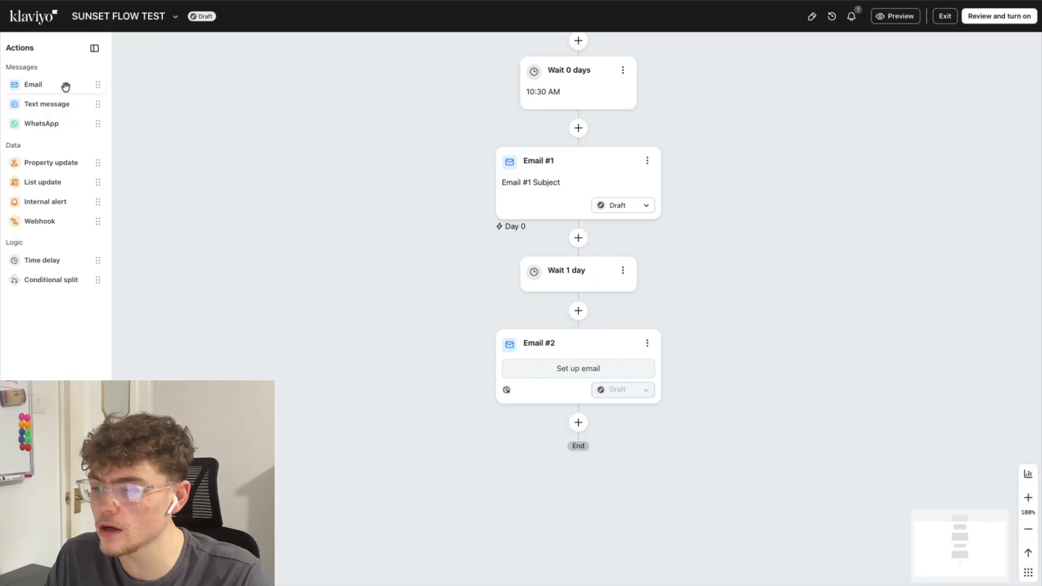
pyautogui.moveTo(52, 260); pyautogui.dragTo(582, 457)
pyautogui.click(92, 127)
pyautogui.write('2')
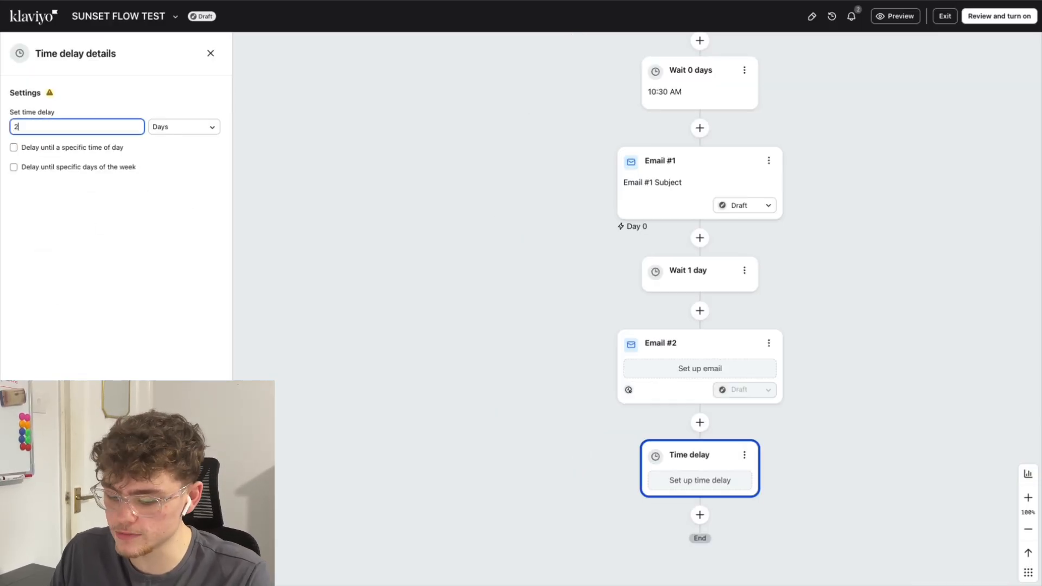
pyautogui.click(207, 570)
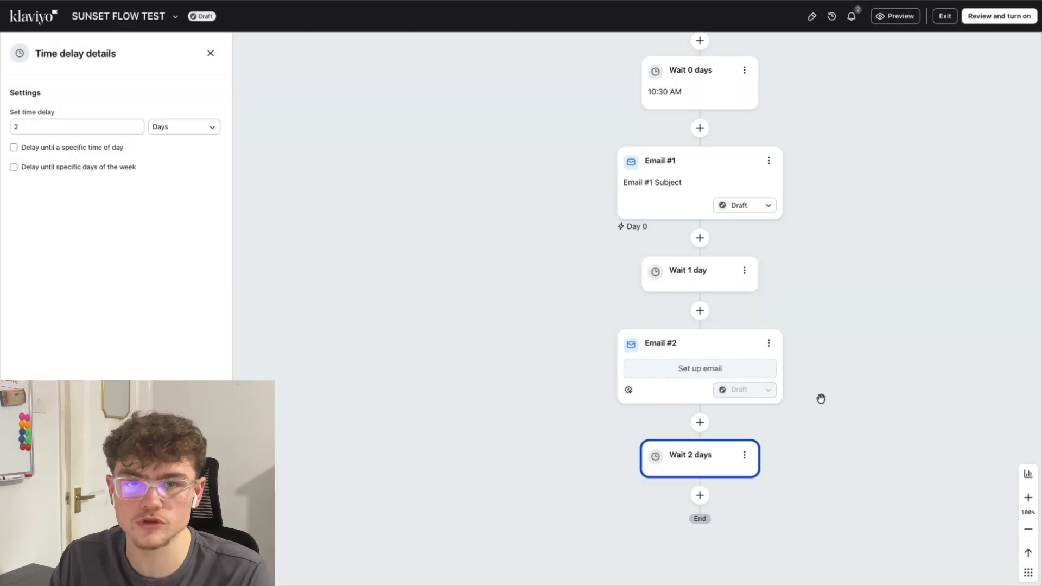
pyautogui.click(210, 53)
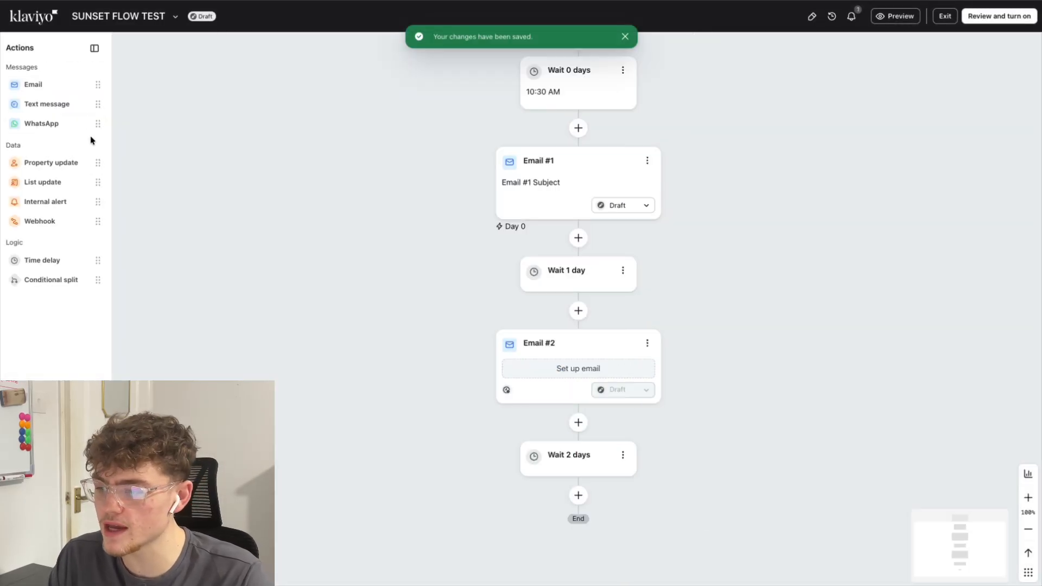
# Add a conditional split after the 2-day delay for Opened Email or Clicked Email at least once since starting this flow
pyautogui.scroll(-1, 478, 373)
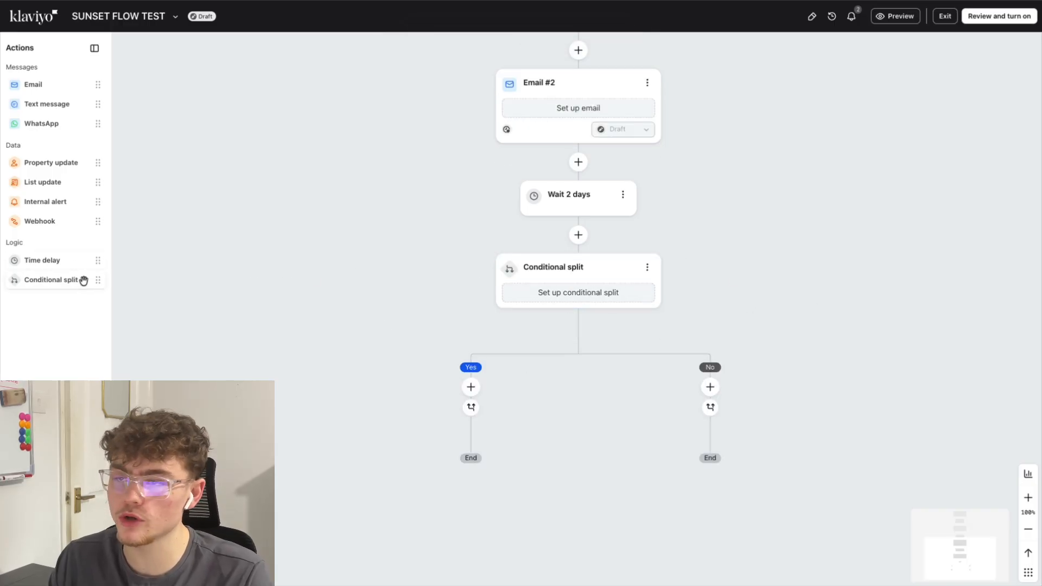
pyautogui.click(585, 293)
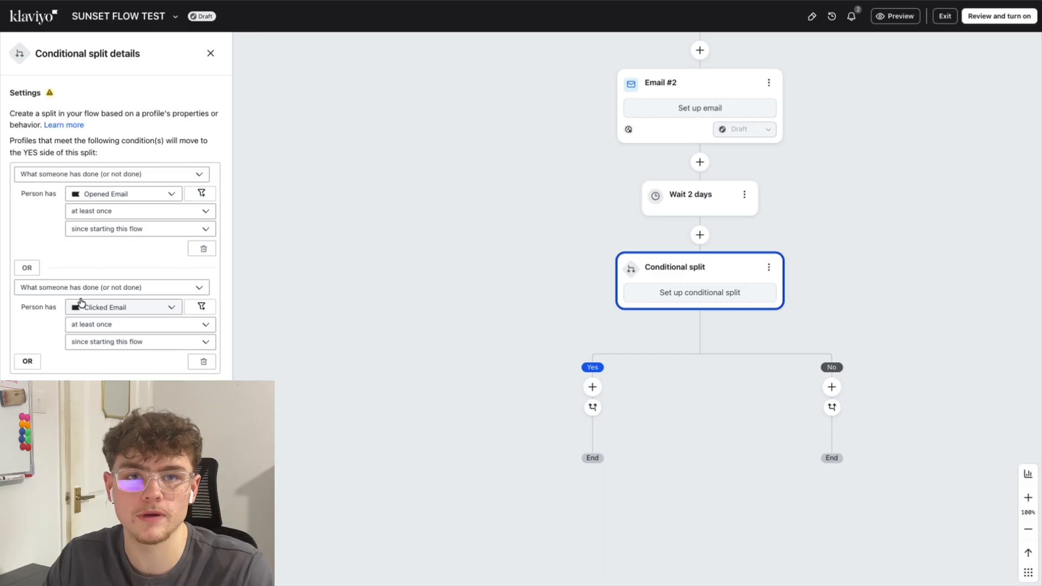
pyautogui.click(201, 568)
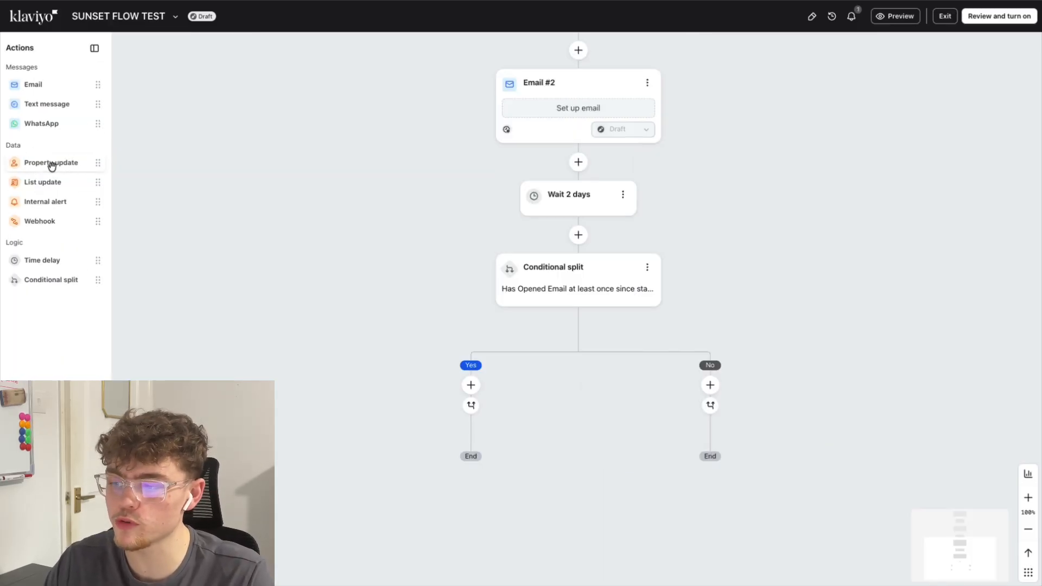
# Add a property update on the split's No branch that sets the existing property unsubscribe to yes, and save it
pyautogui.moveTo(69, 167); pyautogui.dragTo(748, 390)
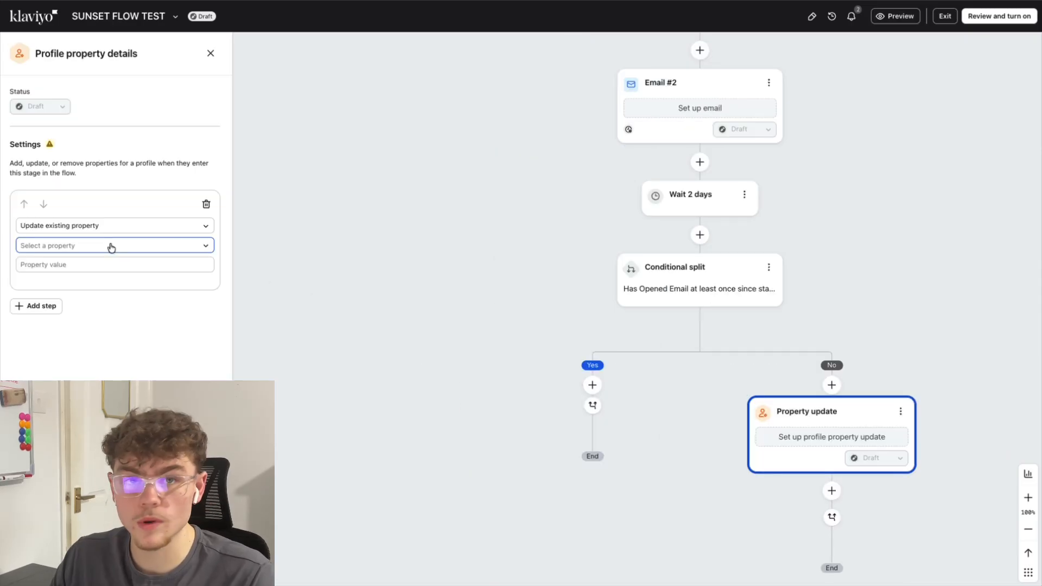
pyautogui.click(111, 246)
pyautogui.moveTo(209, 271); pyautogui.dragTo(210, 403)
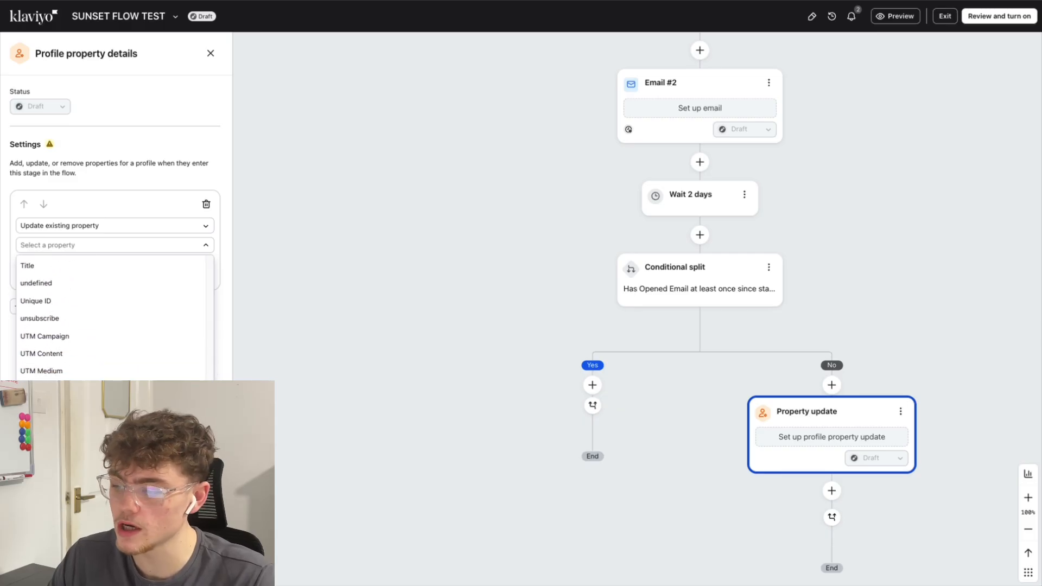
pyautogui.click(46, 318)
pyautogui.click(61, 265)
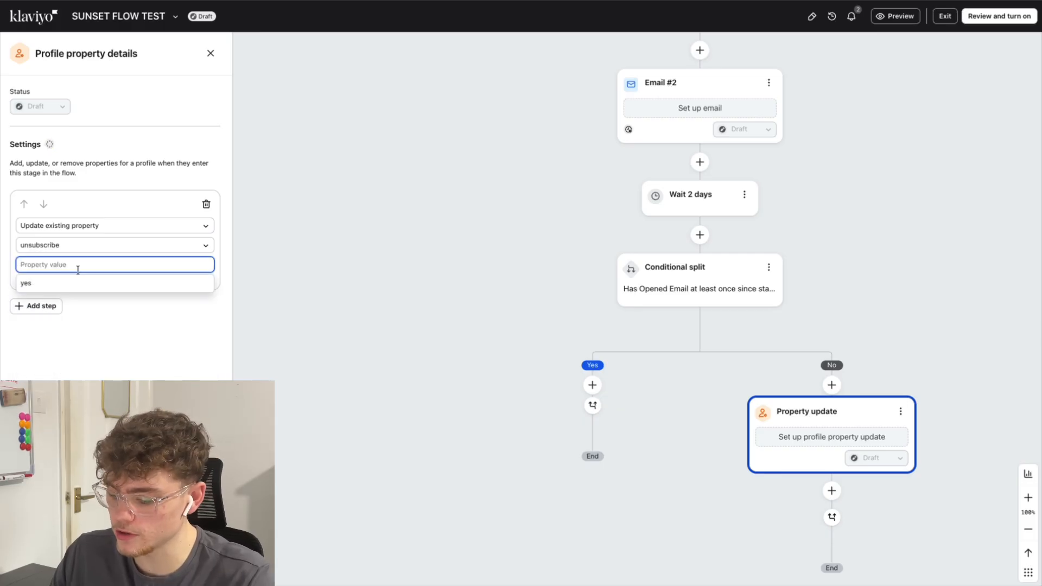
pyautogui.write('yes')
pyautogui.click(73, 283)
pyautogui.click(204, 567)
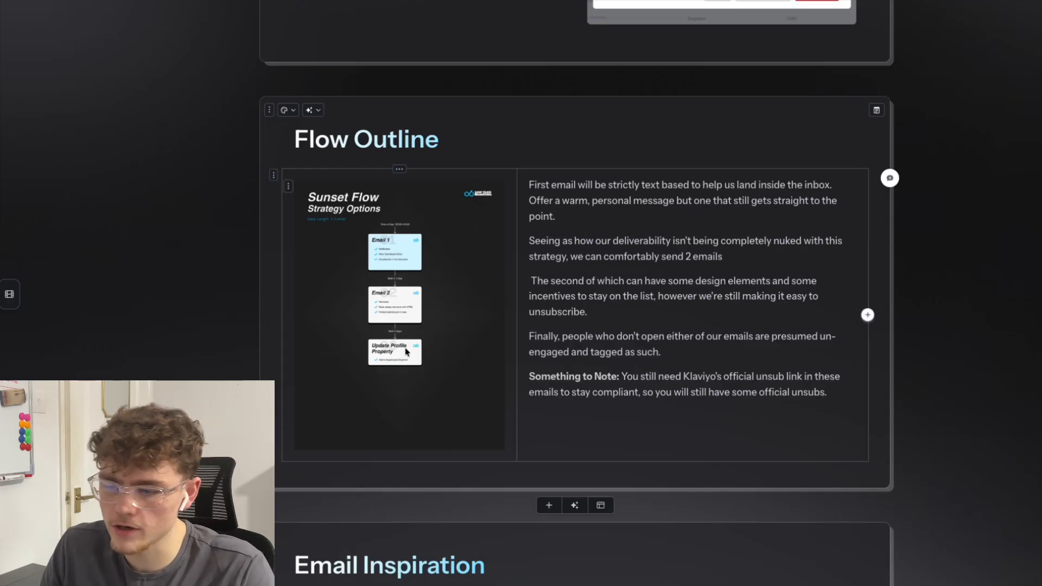
# Open the Sunset Flow strategy diagram from the notes at full size and examine its emails, delays and profile property update
pyautogui.rightClick(388, 335)
pyautogui.click(443, 110)
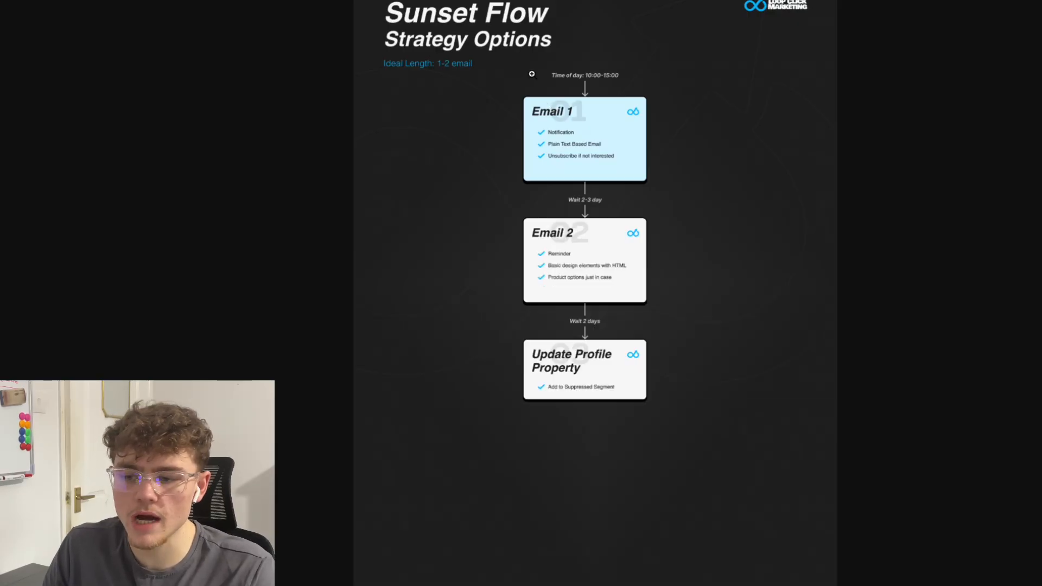
pyautogui.click(597, 82)
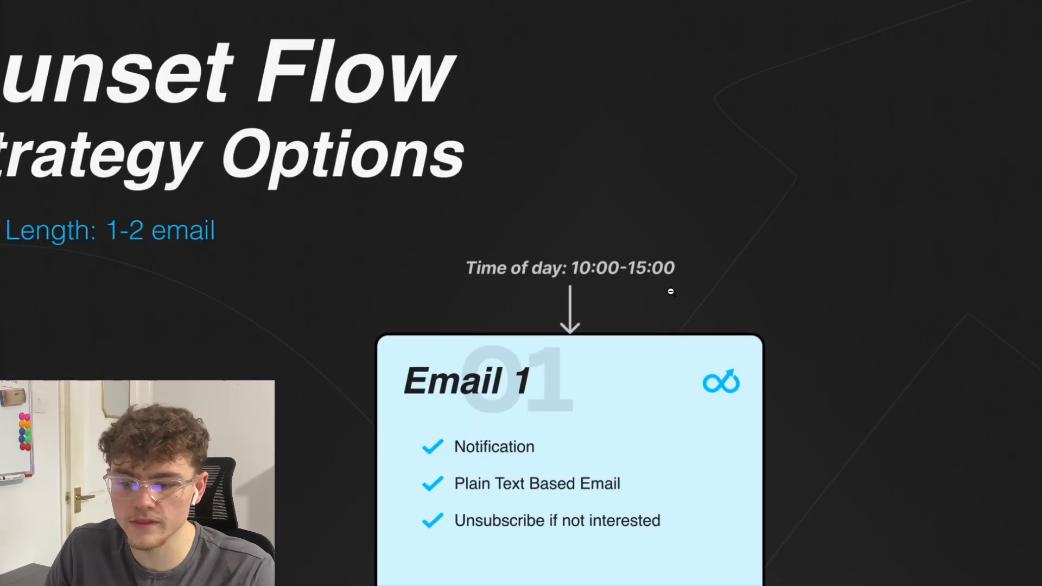
pyautogui.scroll(-5, 543, 280)
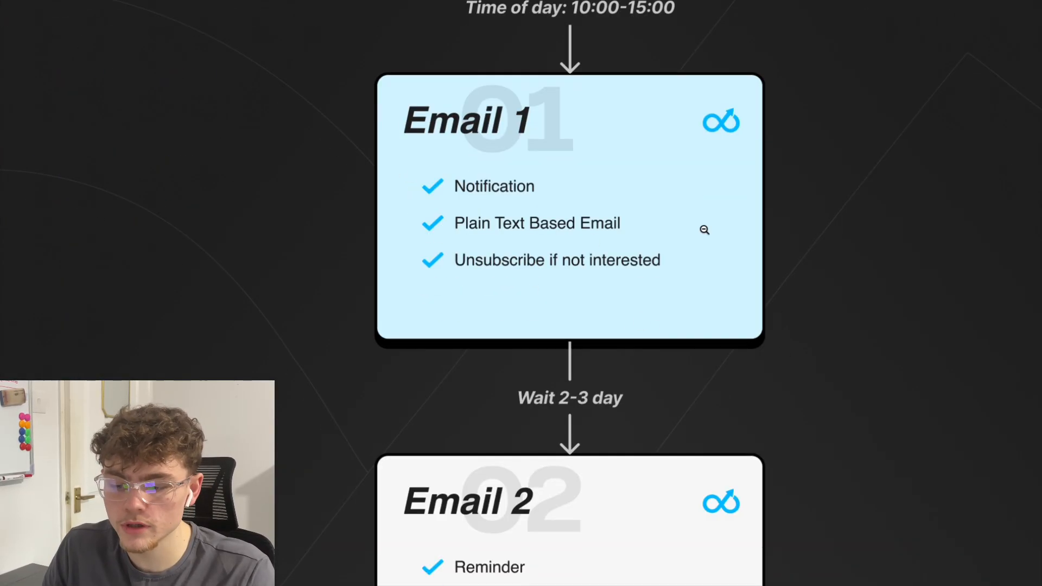
pyautogui.scroll(-4, 470, 310)
pyautogui.scroll(-5, 363, 350)
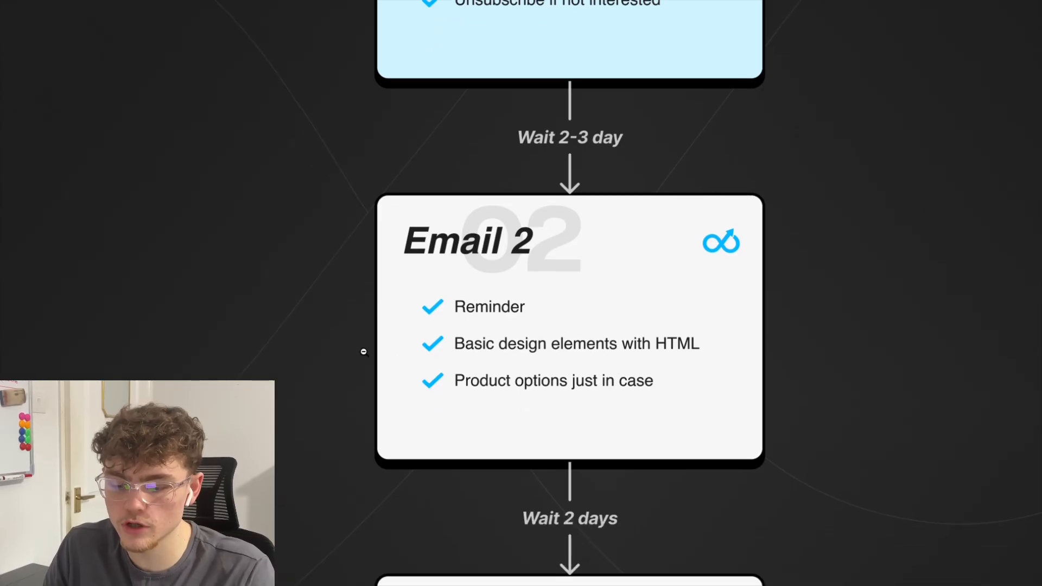
pyautogui.scroll(-3, 363, 347)
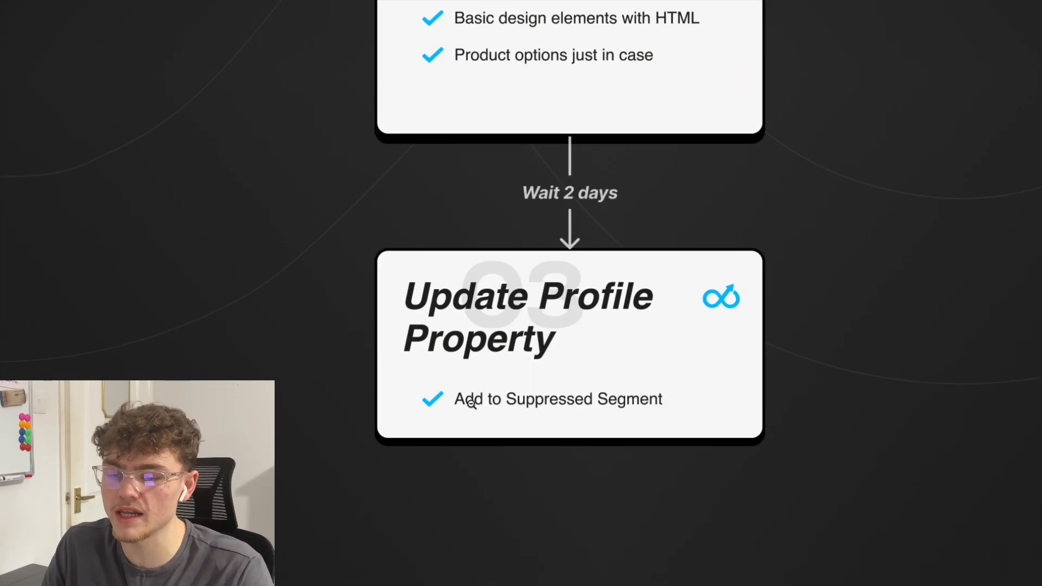
# Close the enlarged strategy diagram and examine the three sample emails under Email Inspiration, continuing to the closing section of the notes
pyautogui.click(412, 123)
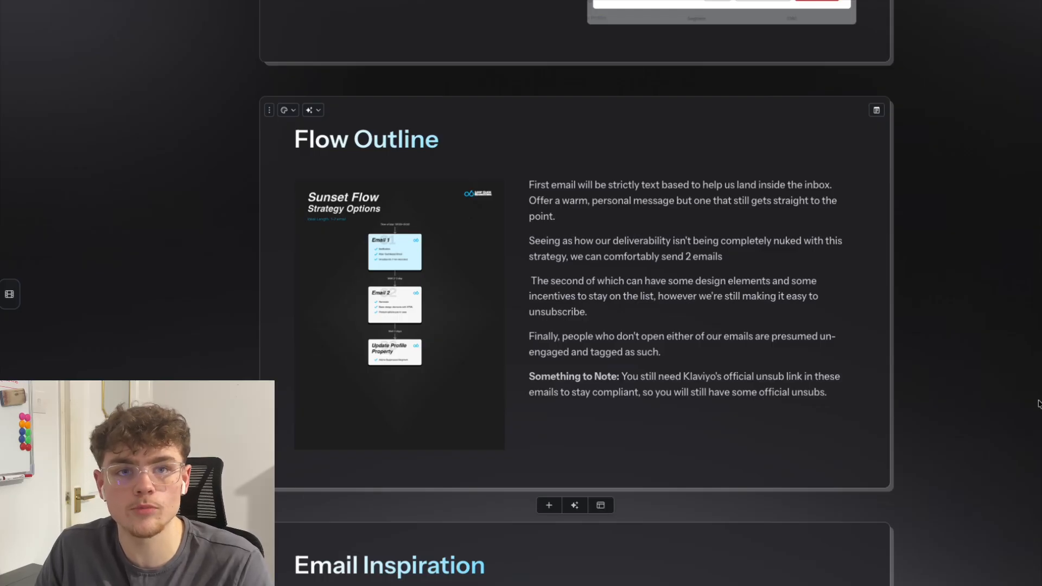
pyautogui.scroll(-7, 966, 382)
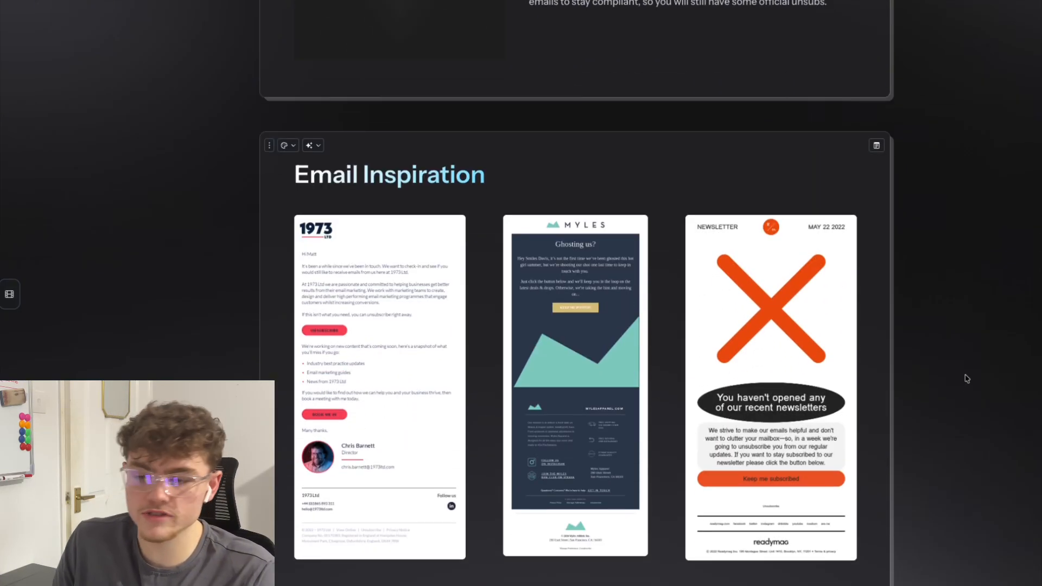
pyautogui.scroll(-1, 968, 374)
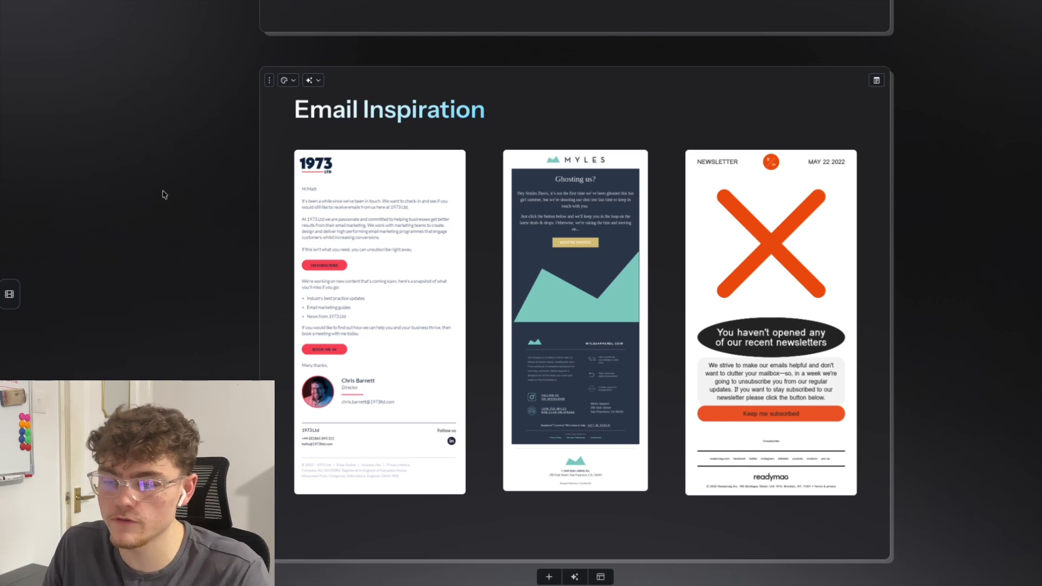
pyautogui.click(319, 317)
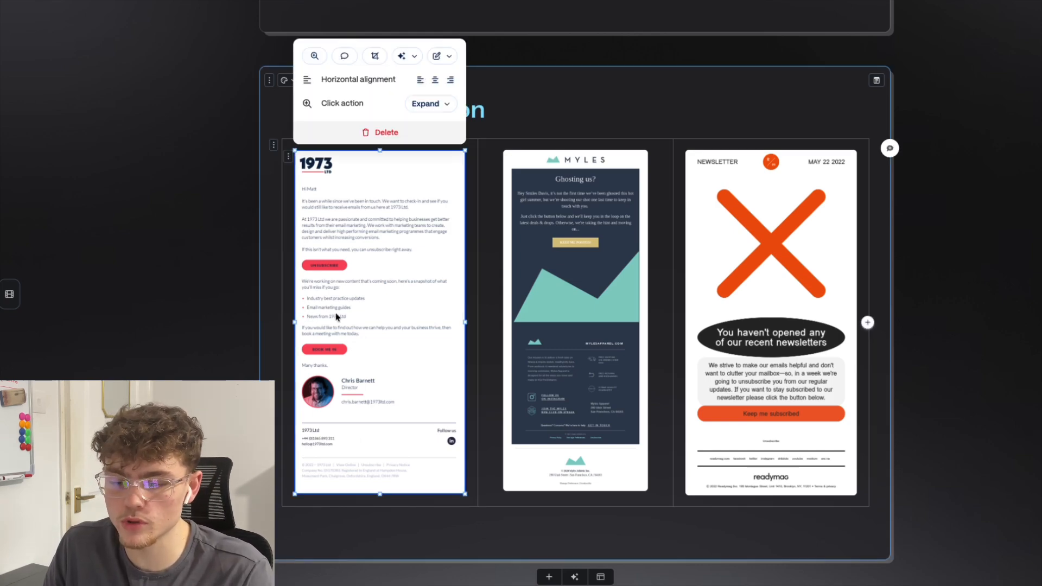
pyautogui.click(225, 226)
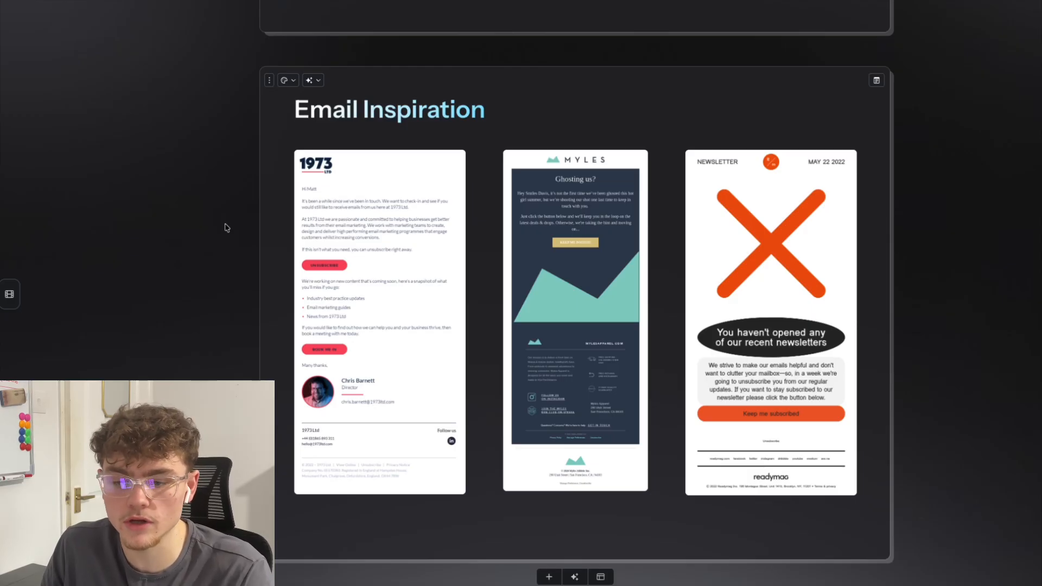
pyautogui.click(766, 307)
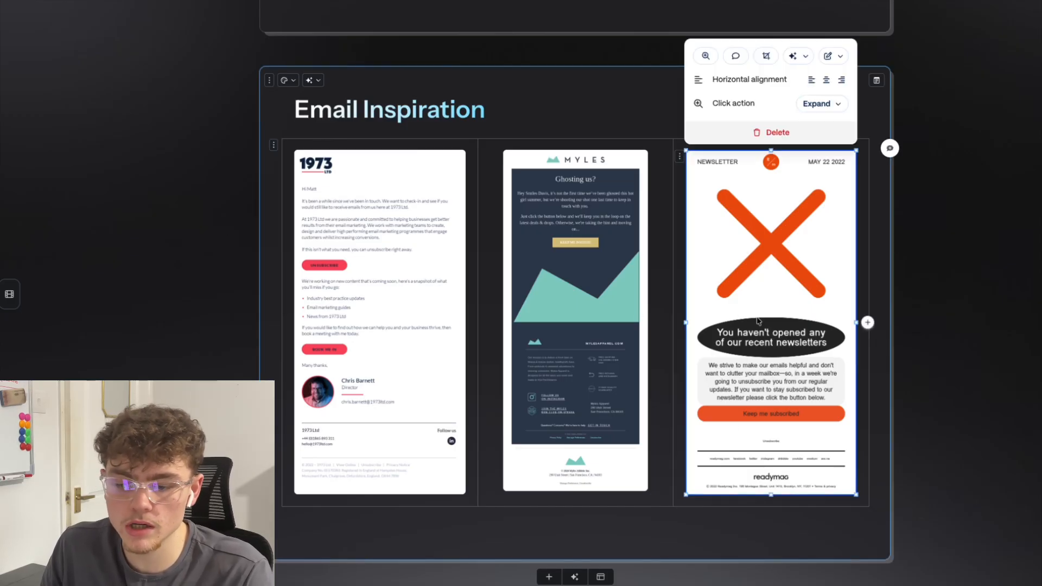
pyautogui.scroll(-2, 758, 320)
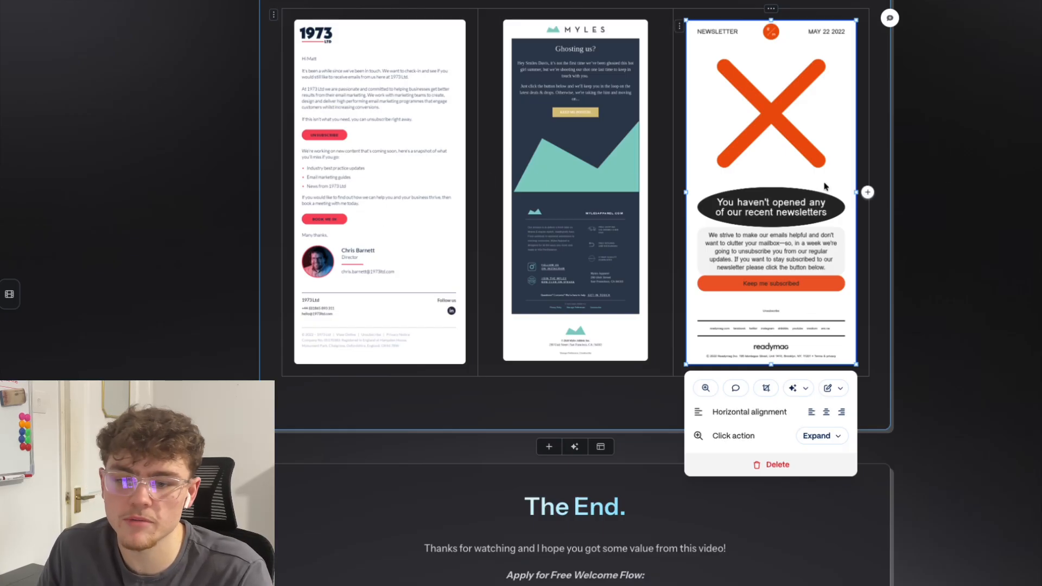
pyautogui.click(979, 149)
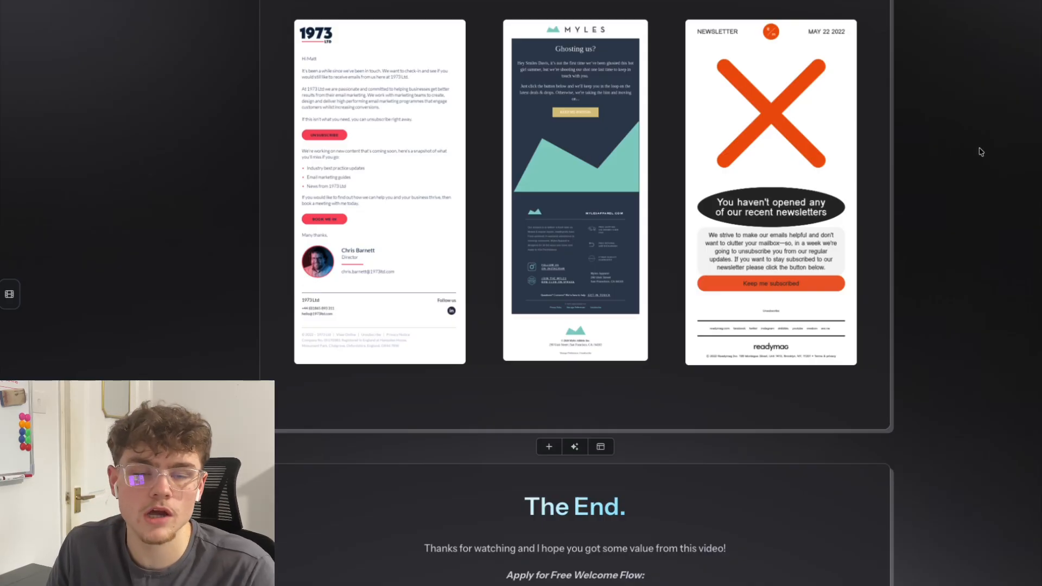
pyautogui.scroll(3, 981, 151)
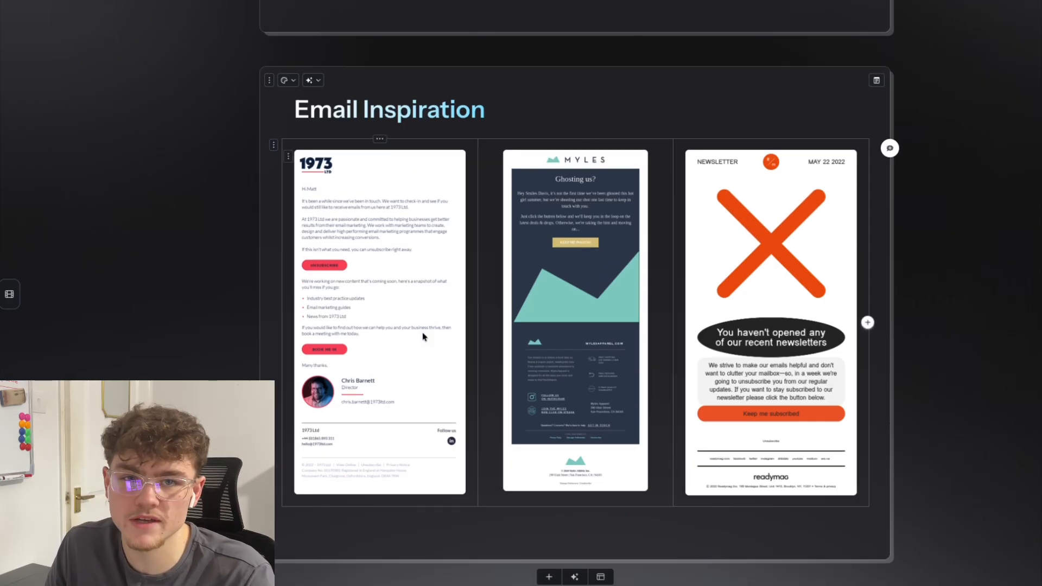
pyautogui.scroll(-4, 934, 321)
pyautogui.scroll(-3, 934, 322)
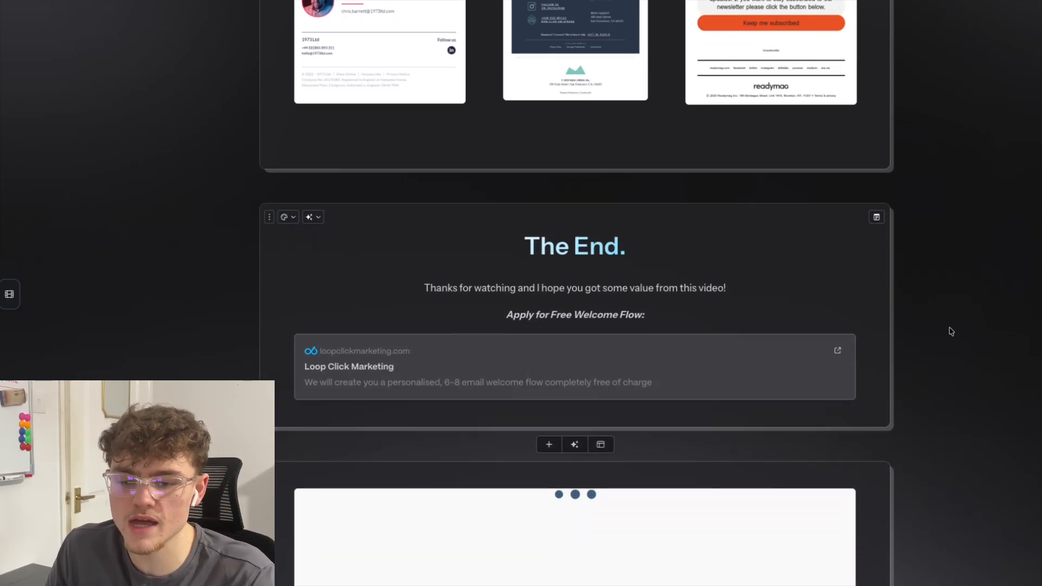